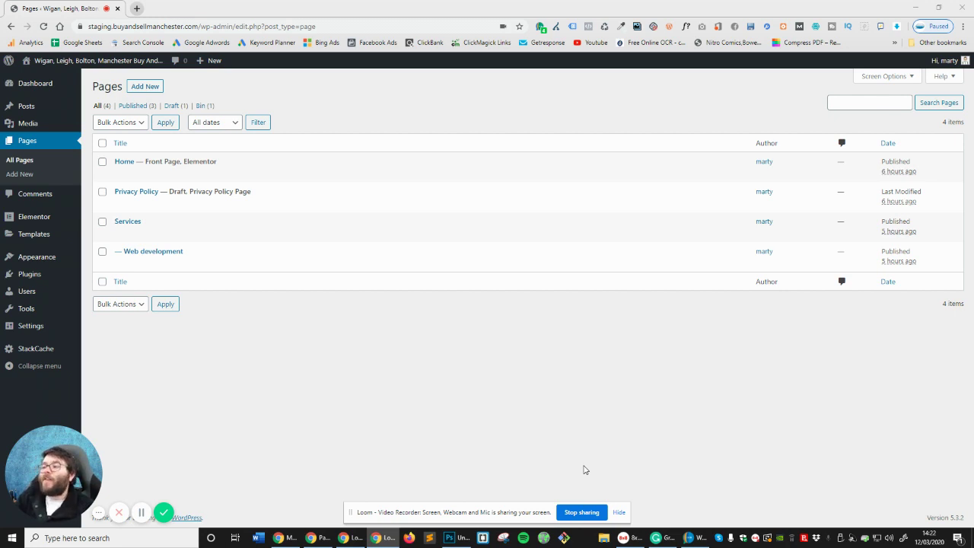
Step: Open the Home page in the Elementor editor in a new tab
mouse_move(193, 170)
right_click(223, 175)
click(251, 181)
click(181, 5)
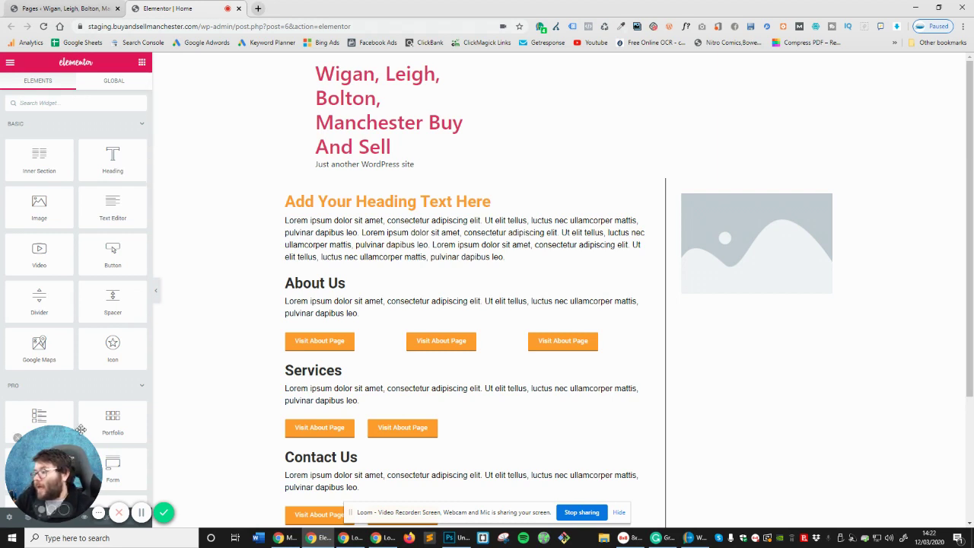
click(18, 439)
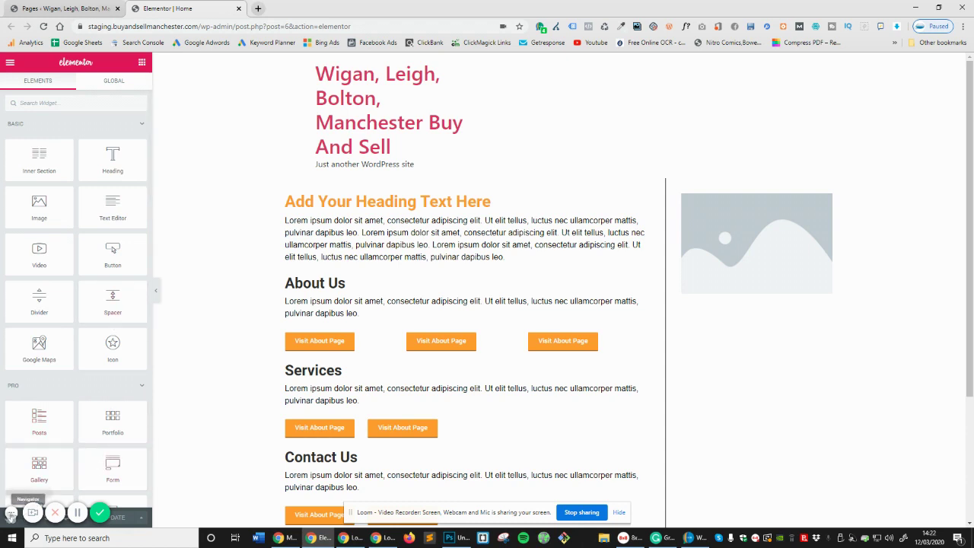
Step: Collapse the Basic widget category and look through the Pro and General widgets available for the page
scroll(84, 252, down, 3)
scroll(84, 255, up, 3)
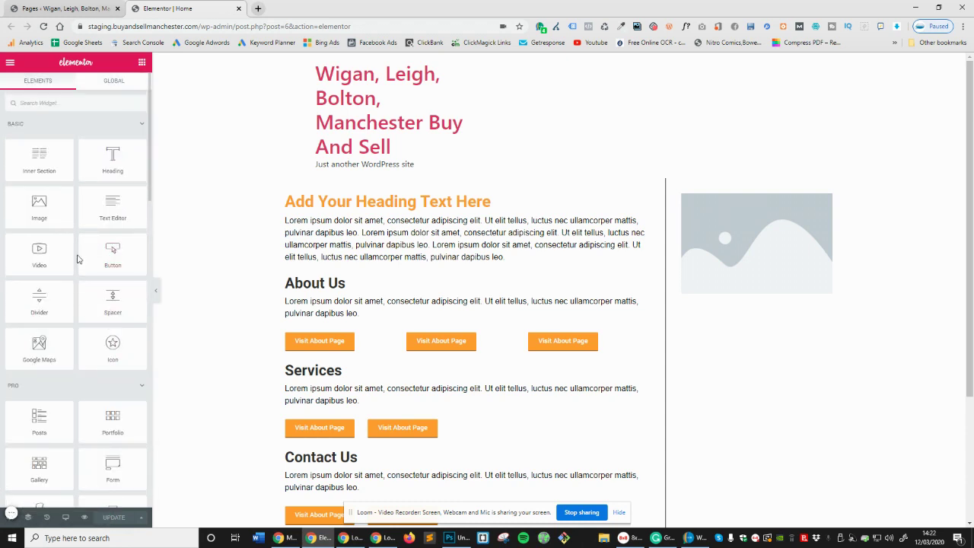
click(104, 125)
scroll(109, 167, down, 1)
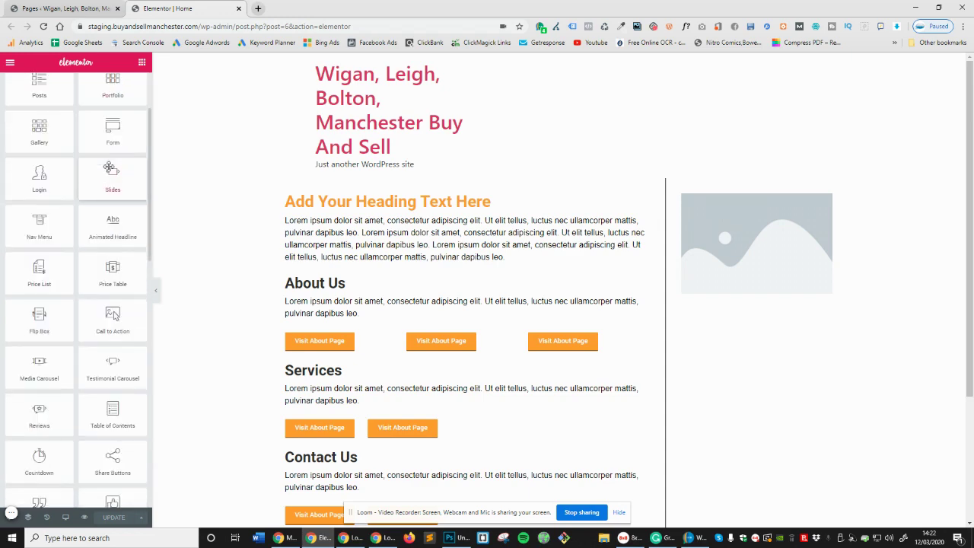
scroll(107, 183, down, 15)
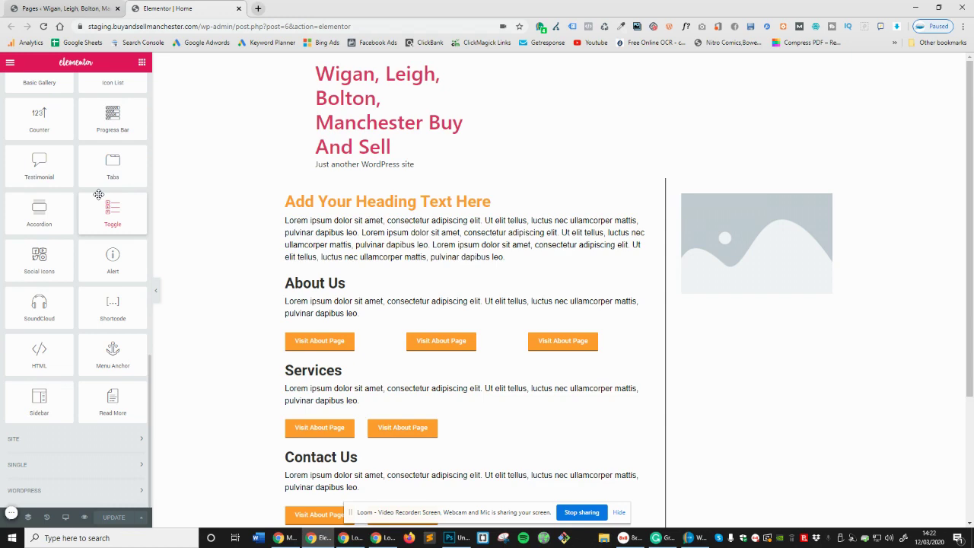
scroll(98, 194, up, 3)
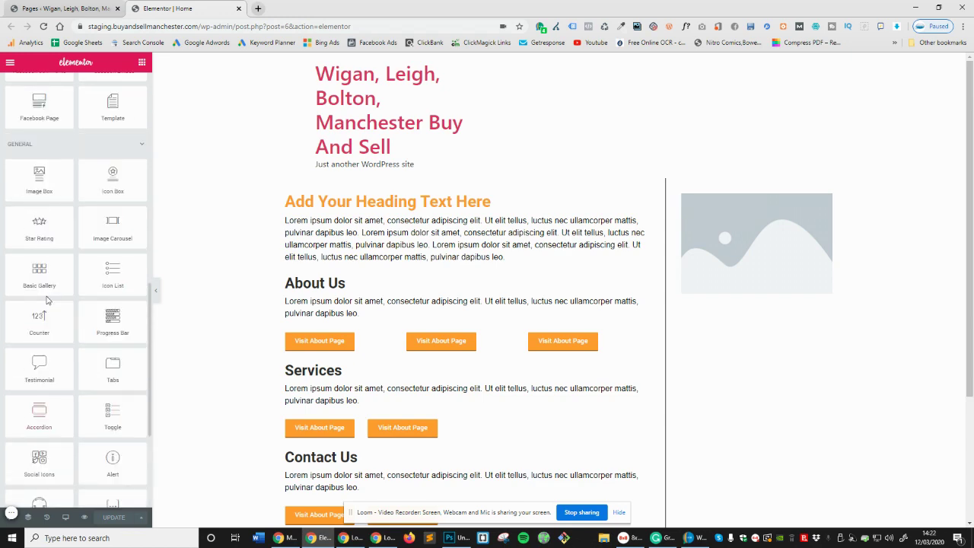
scroll(34, 296, up, 2)
scroll(26, 293, up, 4)
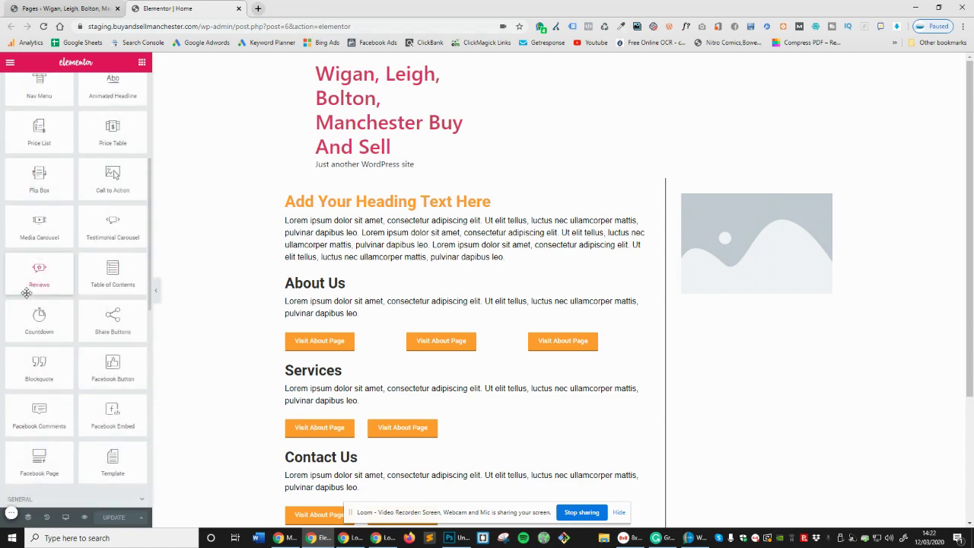
scroll(26, 293, up, 3)
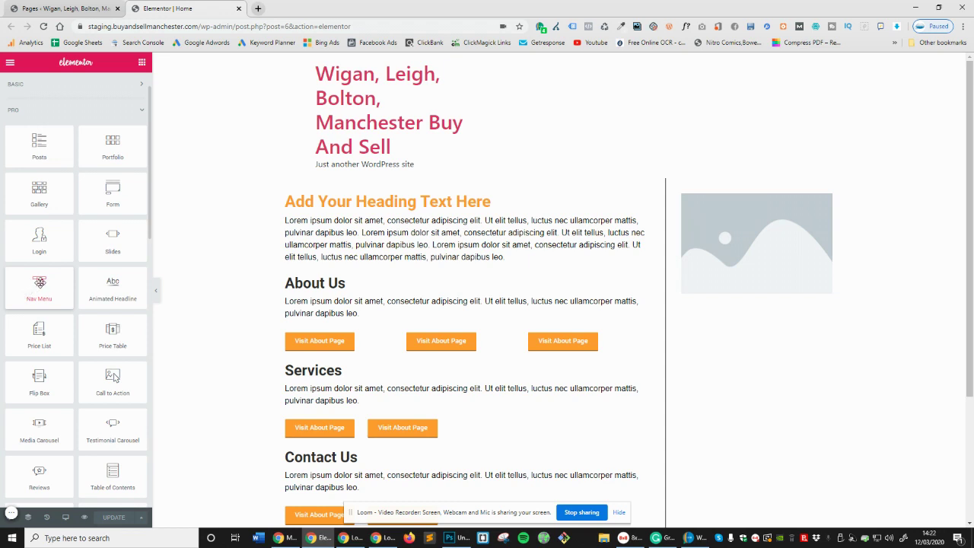
scroll(37, 282, up, 1)
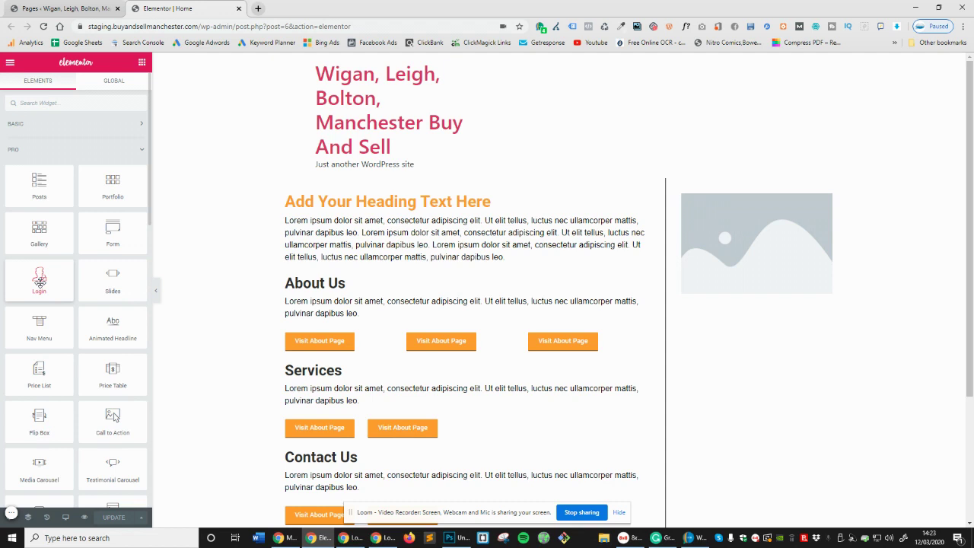
scroll(107, 335, down, 1)
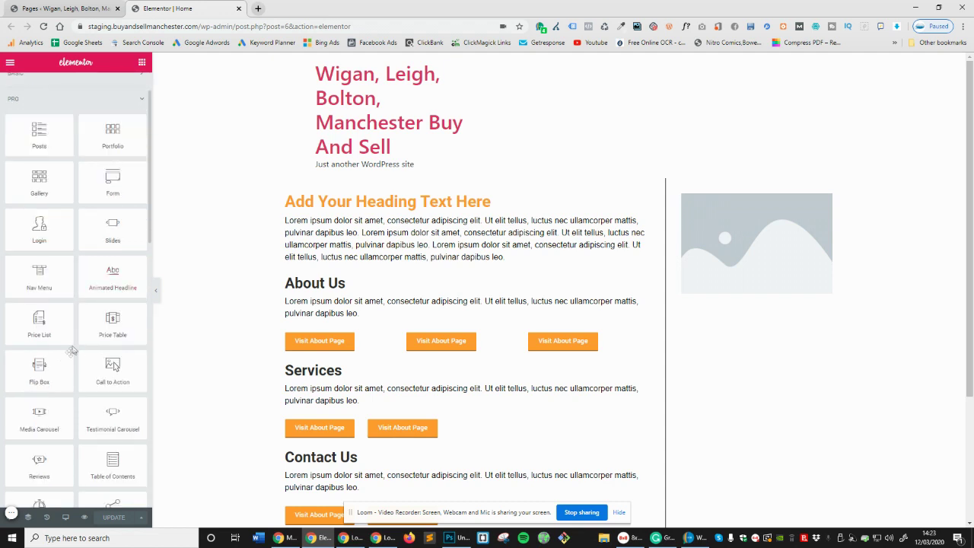
scroll(30, 396, down, 1)
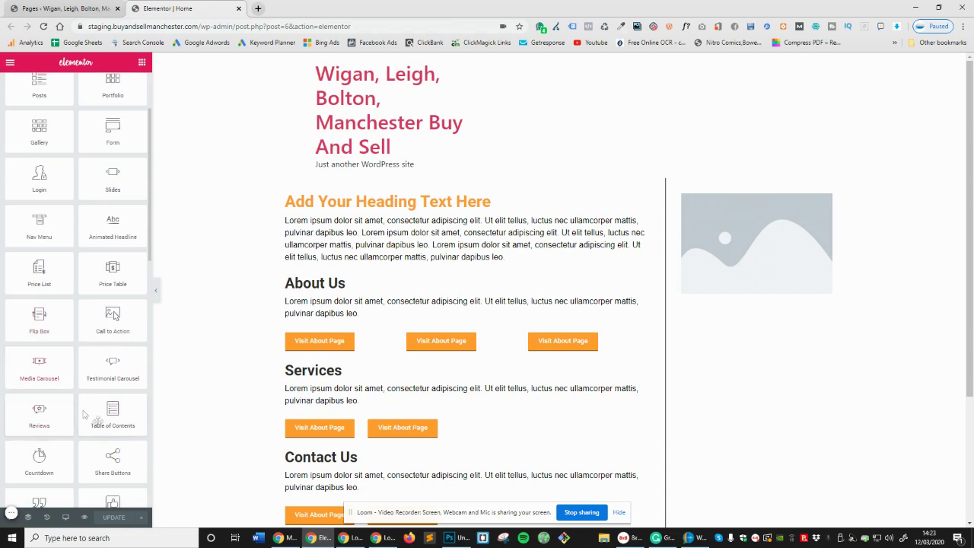
scroll(101, 415, down, 2)
scroll(100, 415, down, 4)
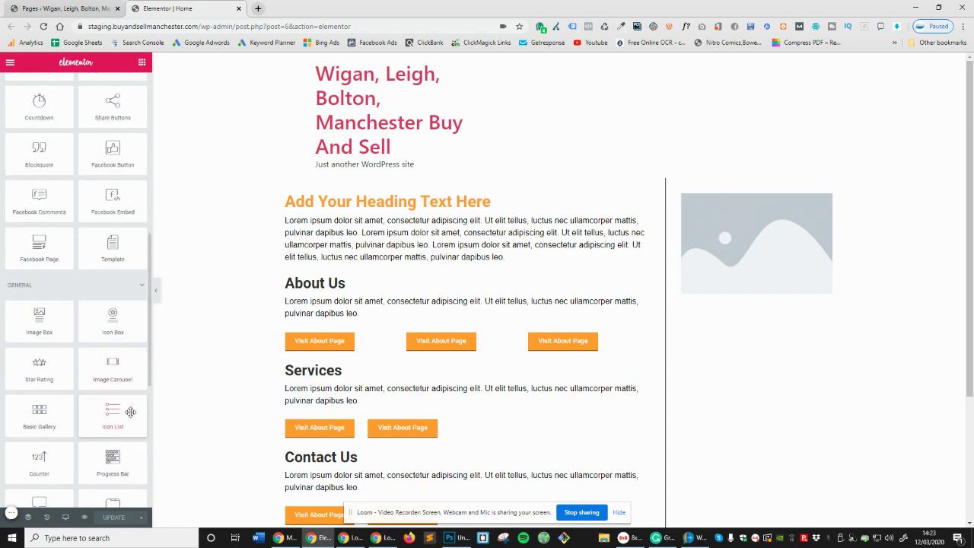
scroll(129, 411, up, 4)
scroll(130, 411, up, 4)
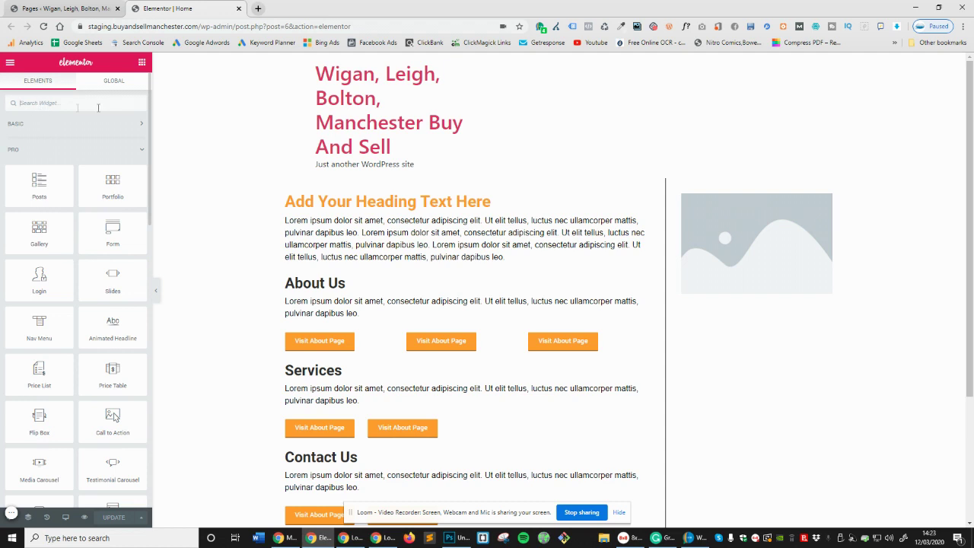
Step: Find the form widgets by searching for "form" and place a Search Form above the placeholder image
click(55, 103)
text(form)
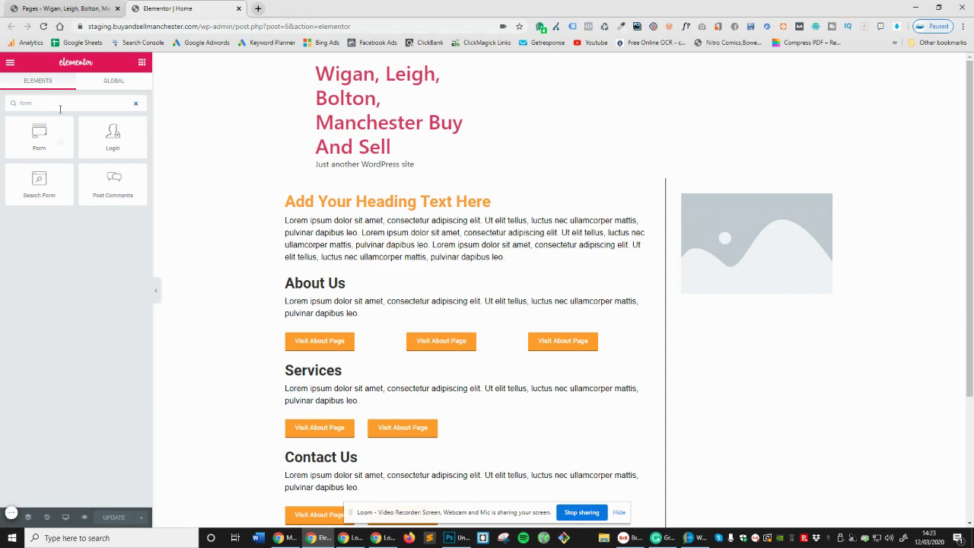
drag(41, 193, 746, 195)
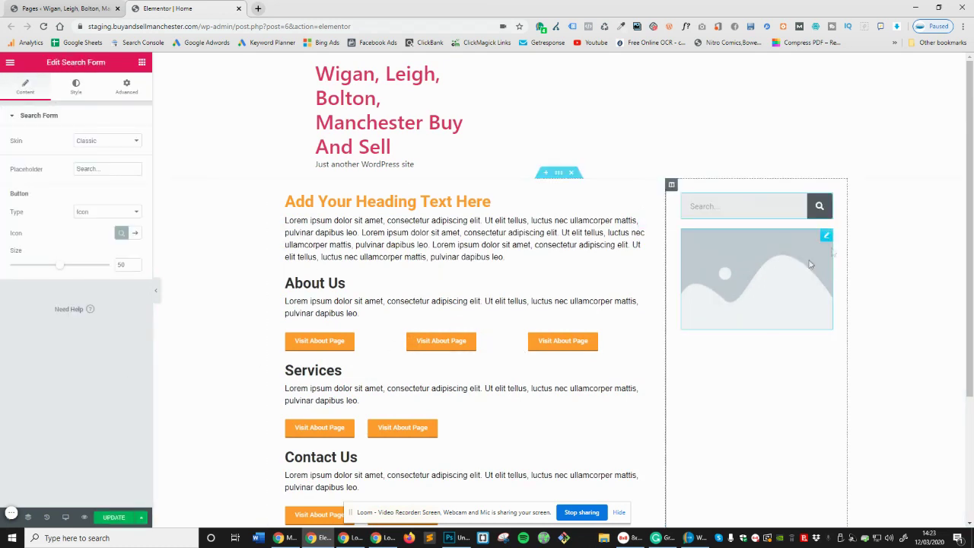
Step: Try the Minimal and Full Screen skins on the search form, preview the full-screen overlay, and restore the Classic skin
click(100, 141)
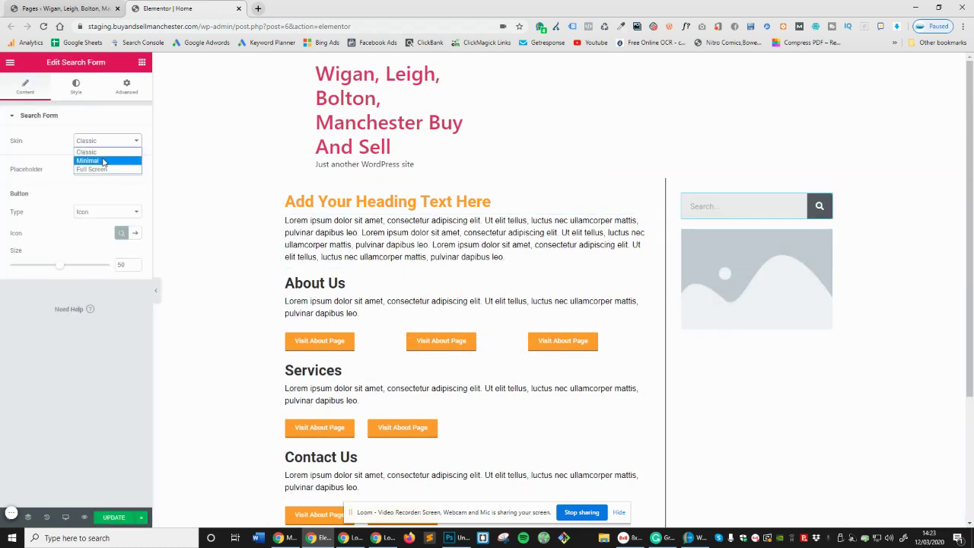
click(104, 161)
click(115, 144)
click(107, 168)
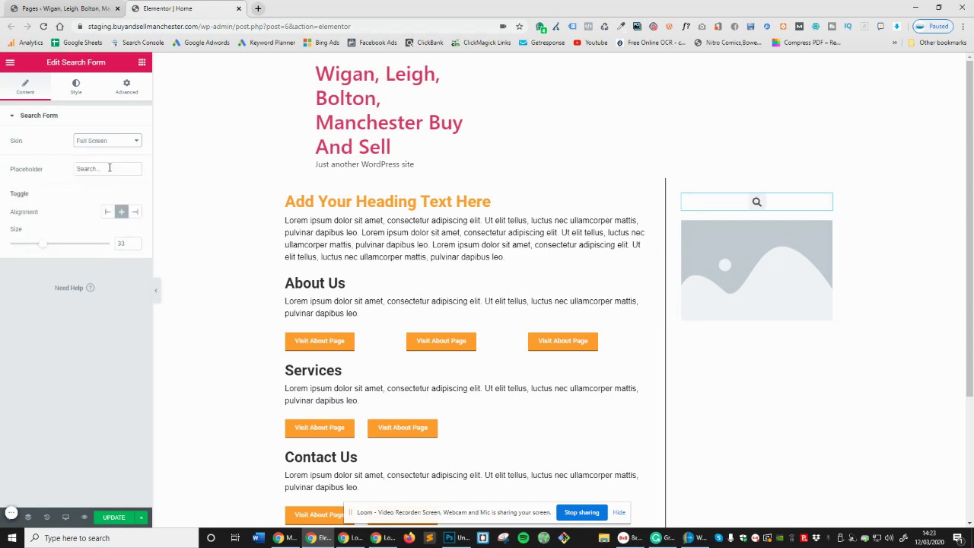
click(761, 204)
click(682, 219)
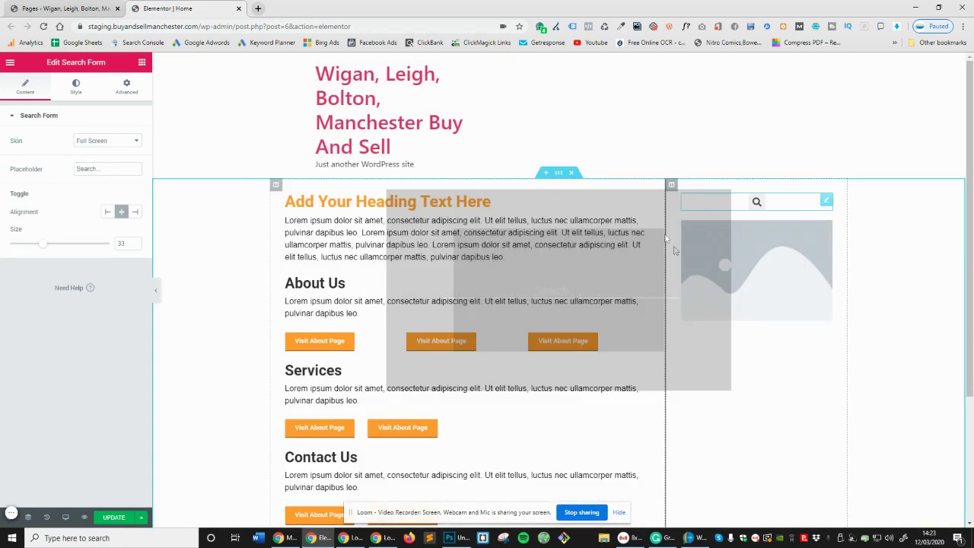
click(111, 144)
click(95, 151)
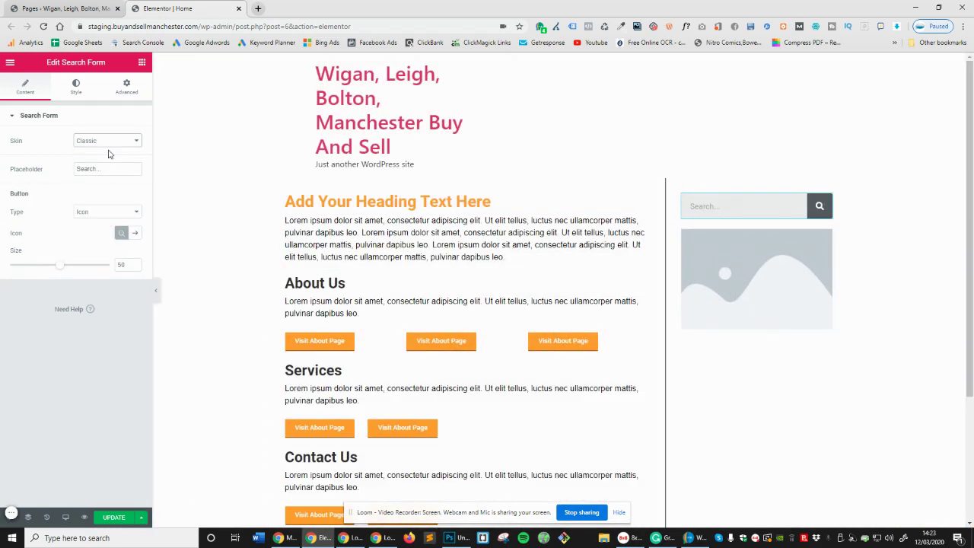
Step: Change the search form's button icon to the arrow, keeping the button type as Icon
click(134, 233)
click(105, 212)
click(104, 220)
Step: Search the widgets for "form", add a Form below the placeholder image, and remove its Name and Message fields
click(141, 62)
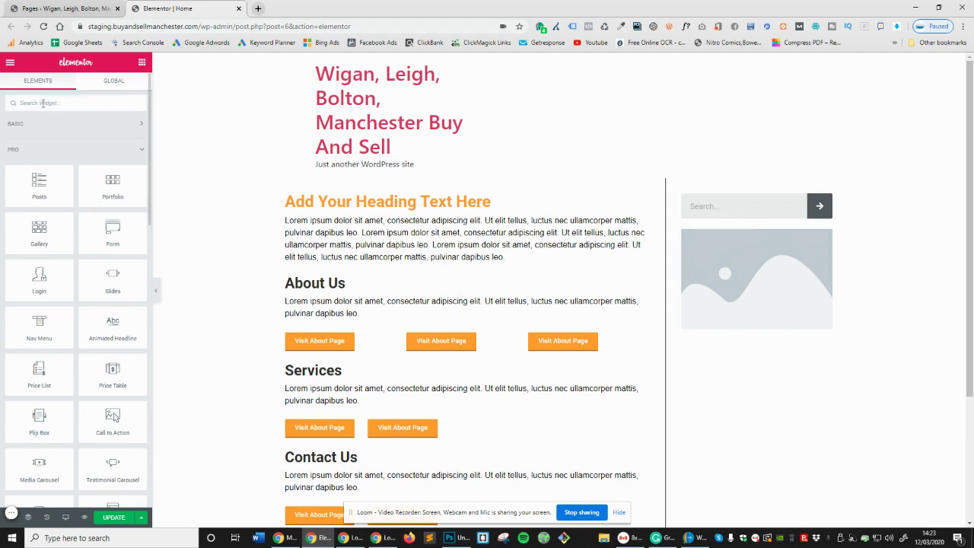
text(form)
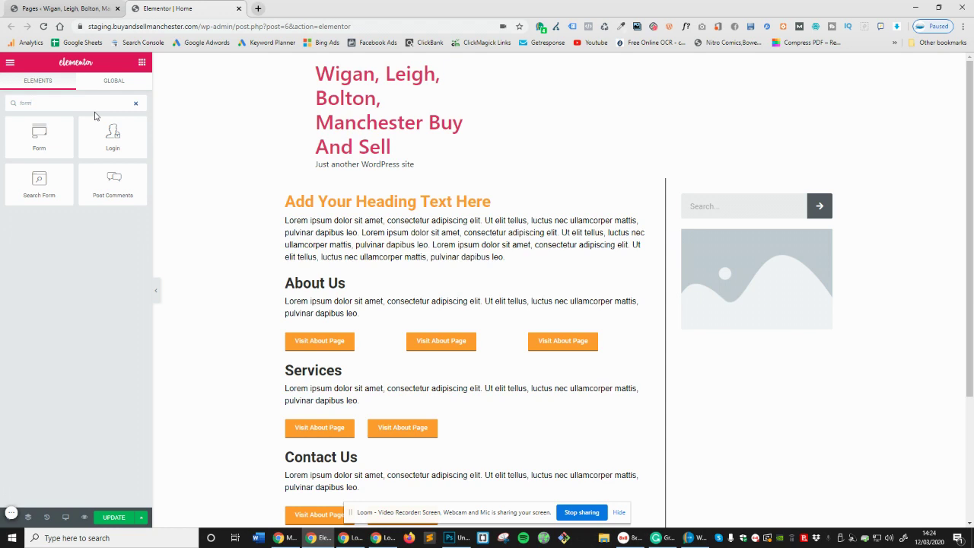
drag(38, 137, 744, 321)
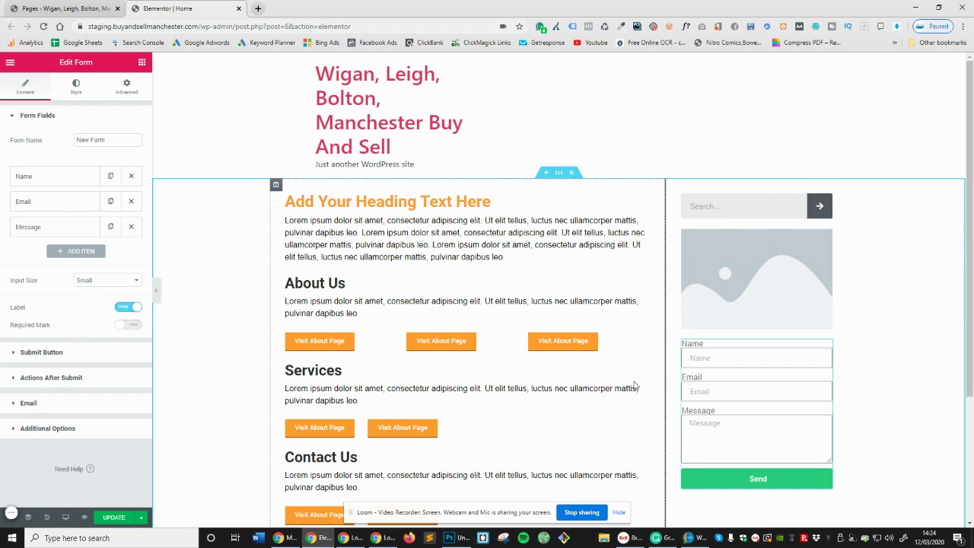
click(131, 176)
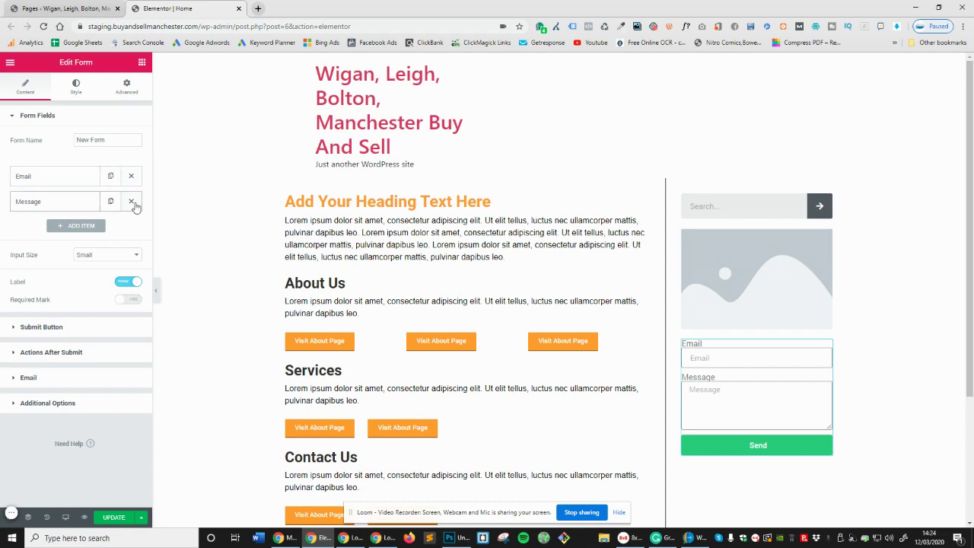
click(132, 201)
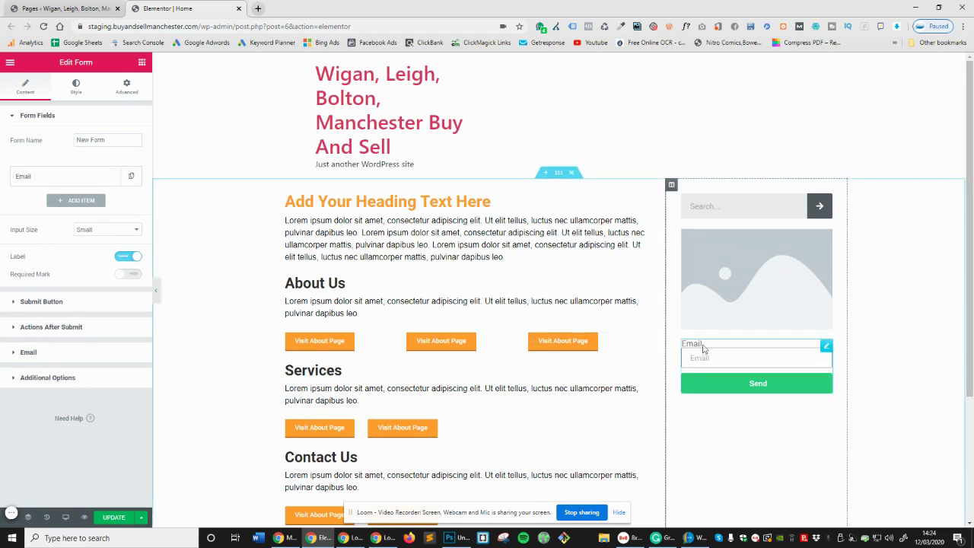
Step: Look at the Email field's type options, and try adding a blank field and a duplicate Email field before deleting both
click(55, 177)
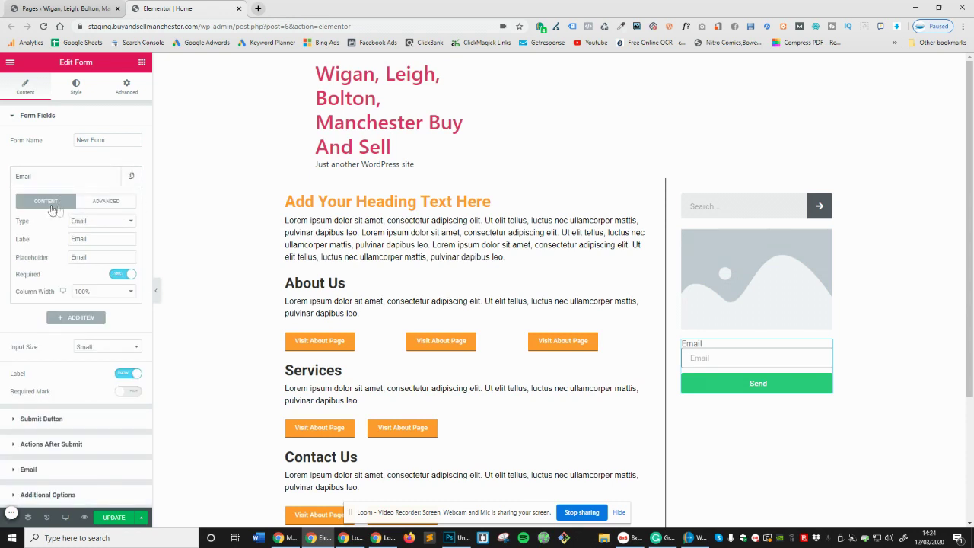
click(127, 221)
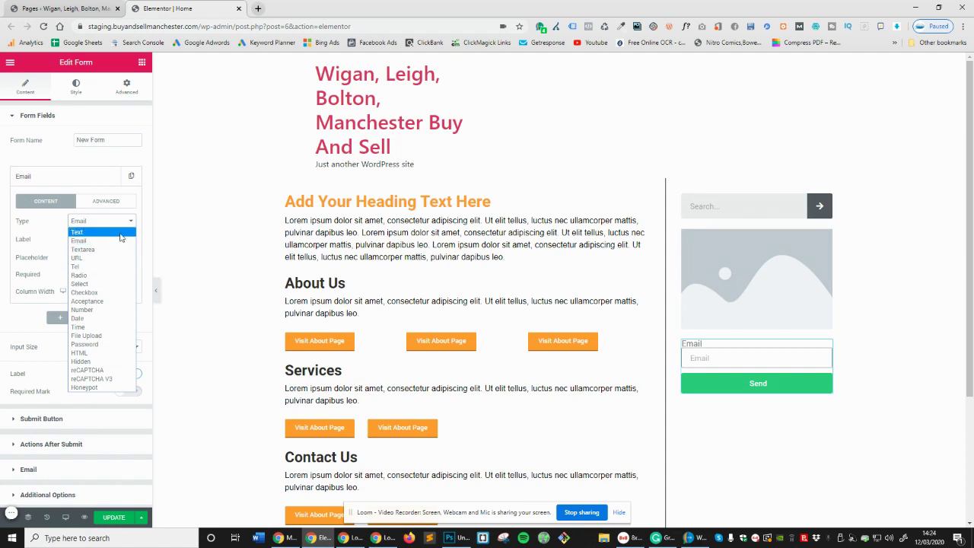
click(76, 176)
click(78, 201)
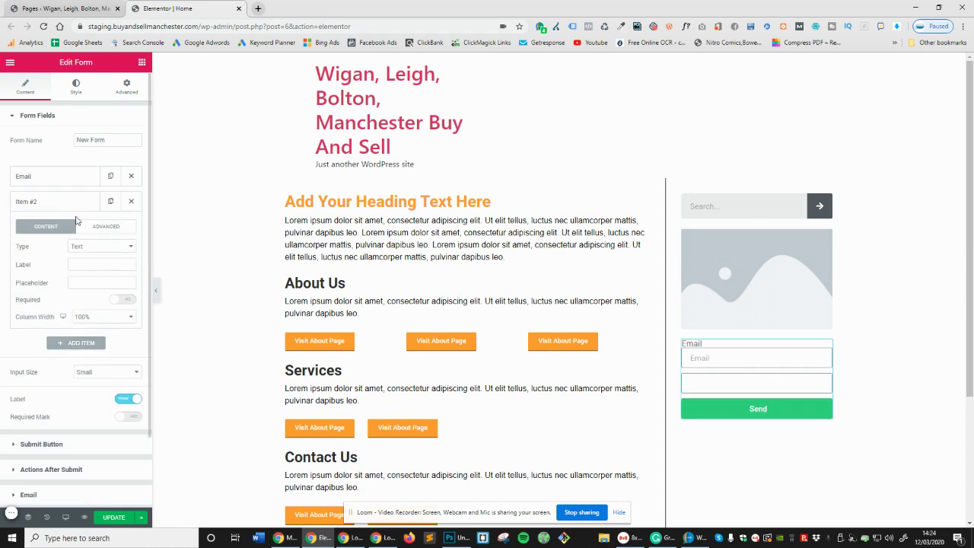
click(129, 201)
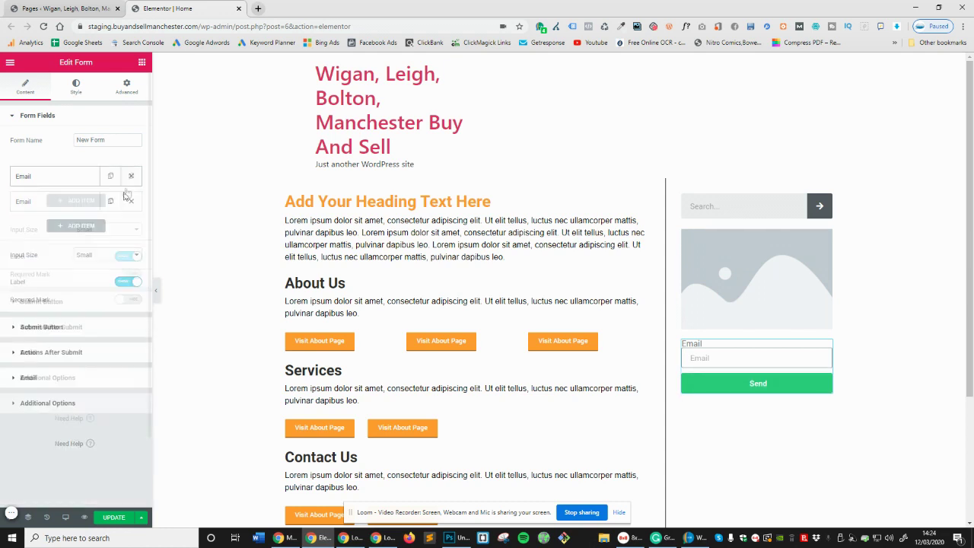
click(131, 176)
click(131, 201)
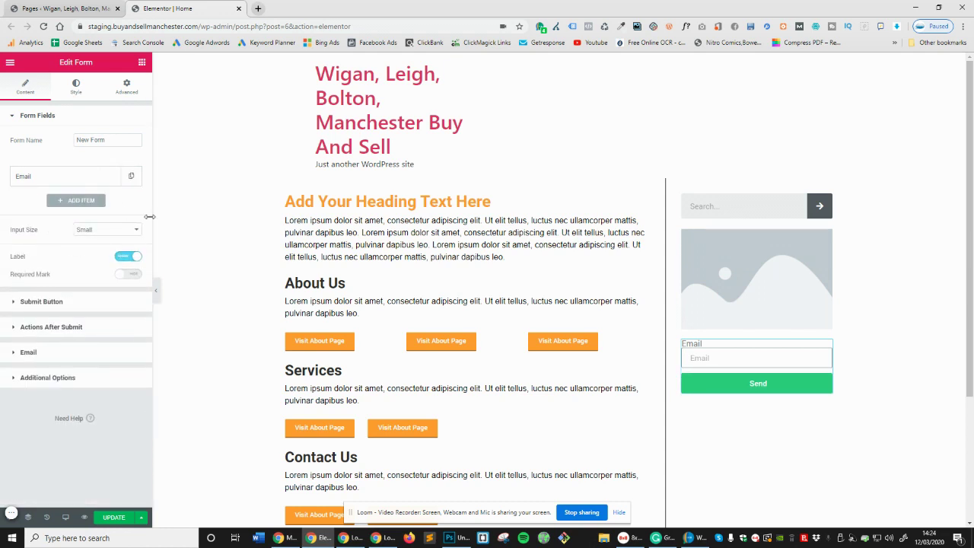
Step: Set the Email field's placeholder to "Enter your email here..." and its column width to 50%
click(76, 175)
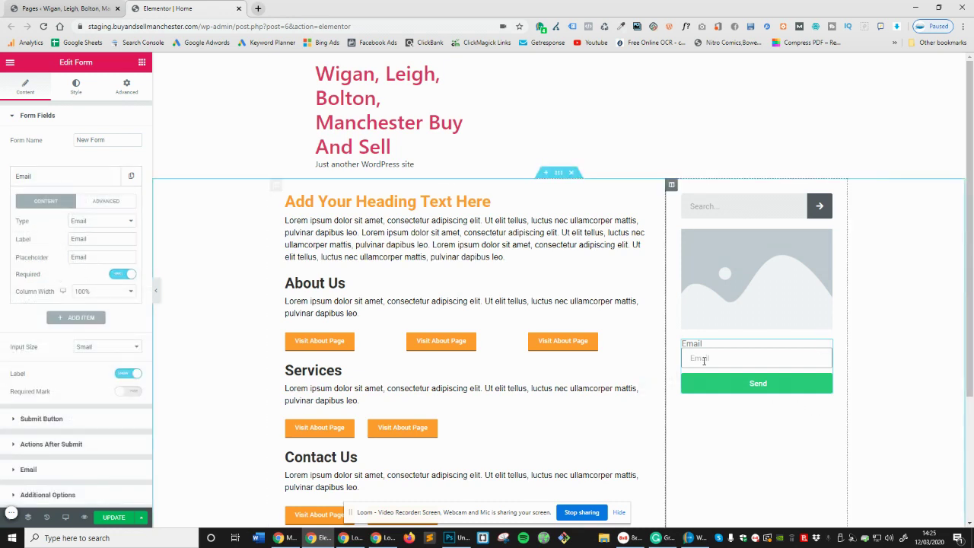
double_click(48, 258)
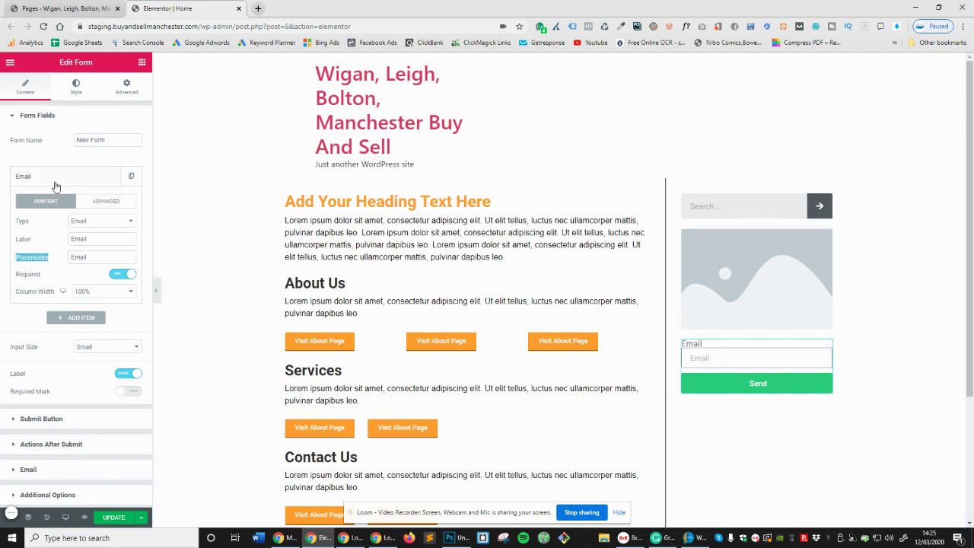
double_click(85, 257)
key(Home)
text(Enter your)
key(Delete)
text(e)
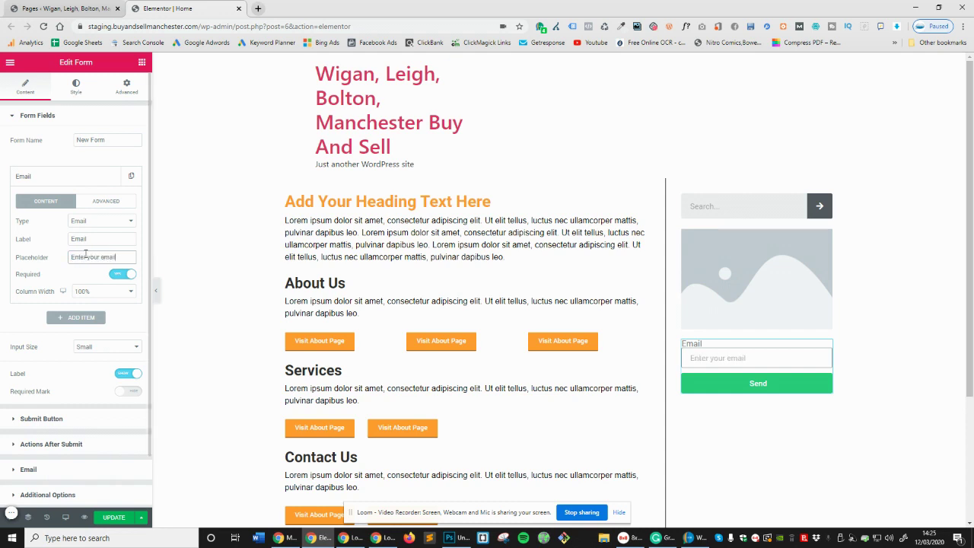
key(End)
text(here...)
click(84, 292)
click(84, 333)
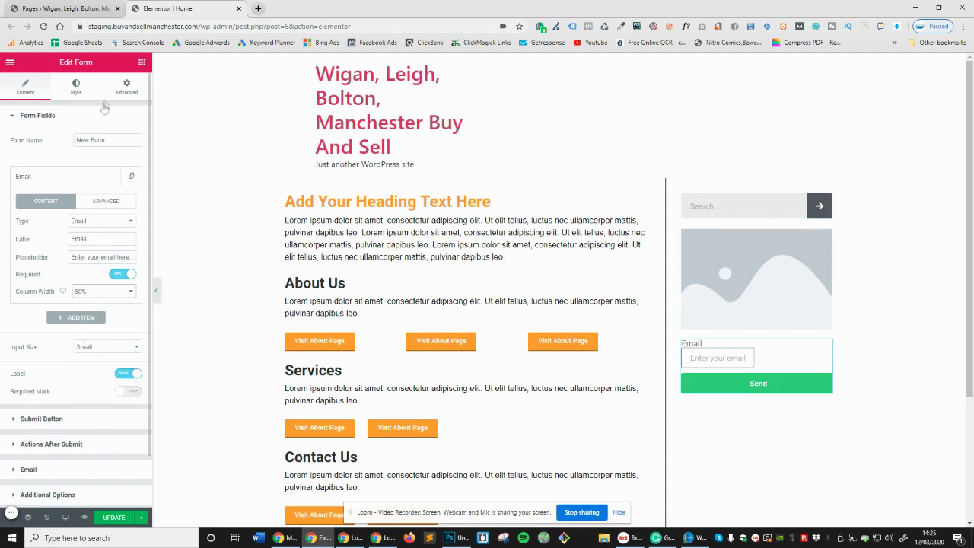
Step: Try duplicating the half-width Email field to get two fields side by side, and delete the copy
click(68, 176)
click(111, 176)
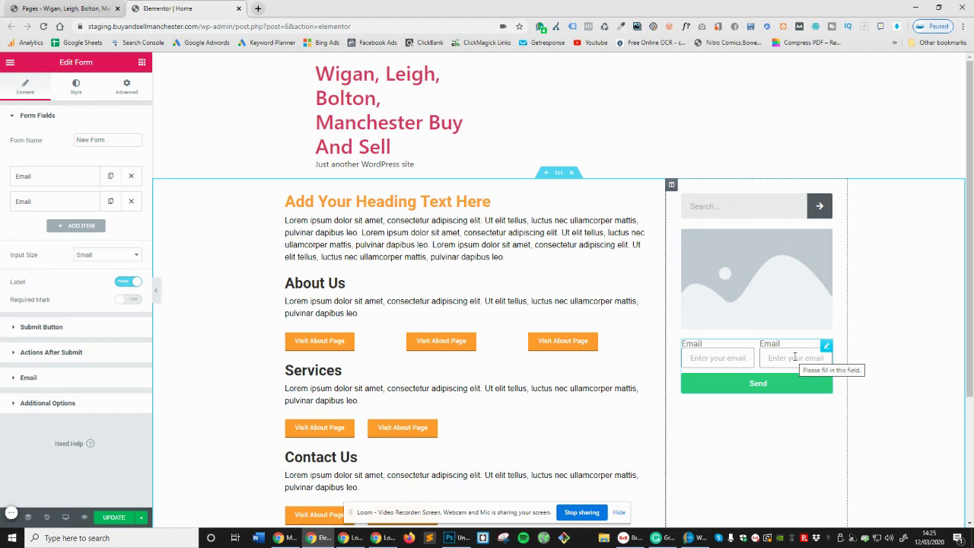
click(131, 201)
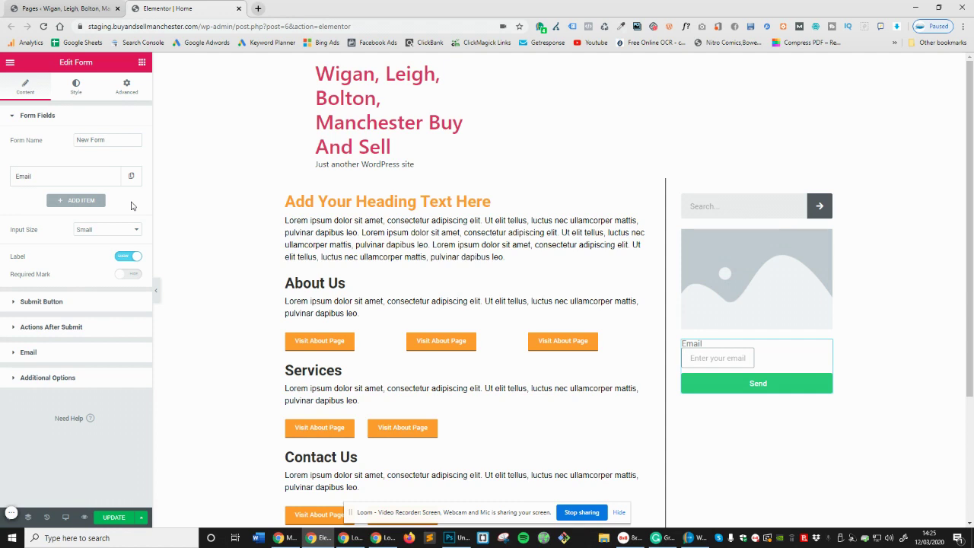
Step: Set the Email field's column width back to Default
click(99, 176)
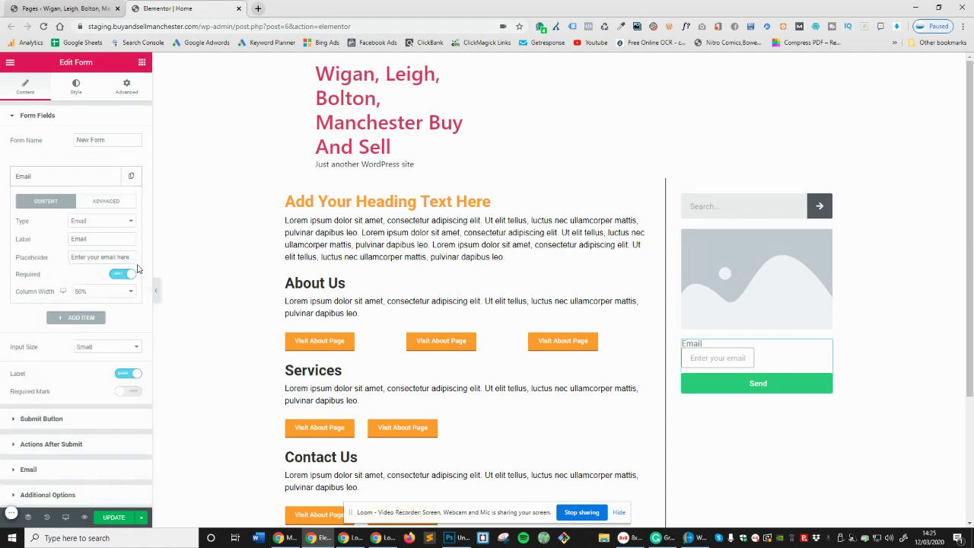
click(111, 294)
click(95, 389)
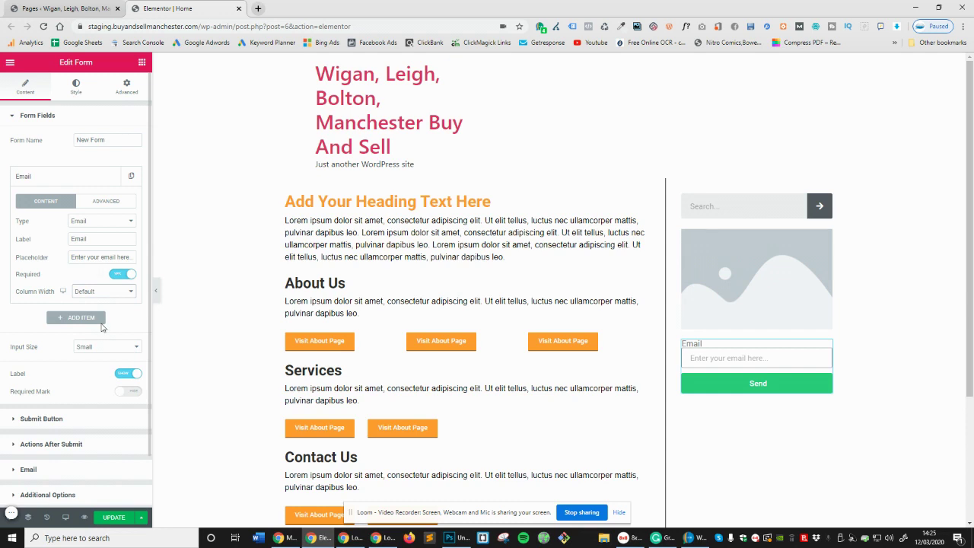
click(75, 177)
Step: Try duplicating the Email field twice and setting both copies to 40% column width, and delete the copies
click(131, 175)
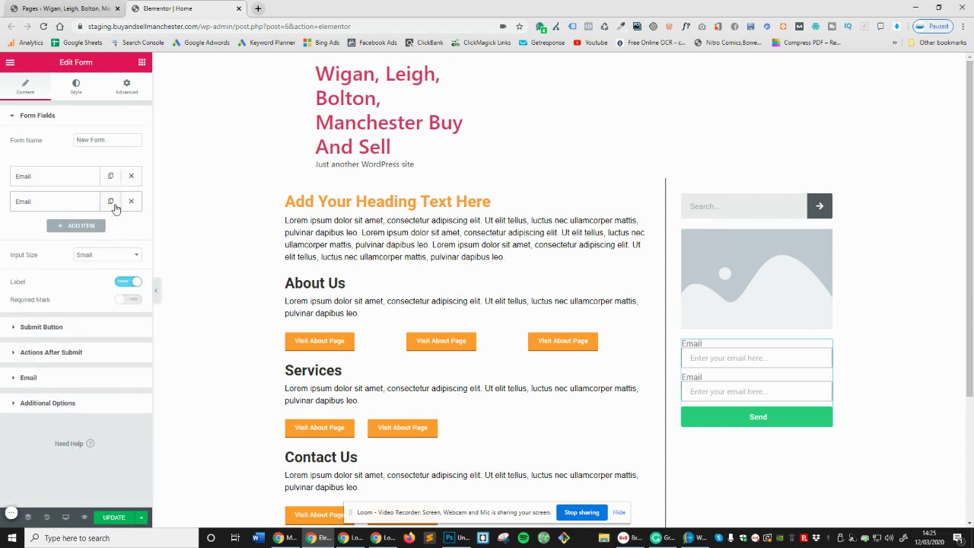
click(110, 201)
click(99, 227)
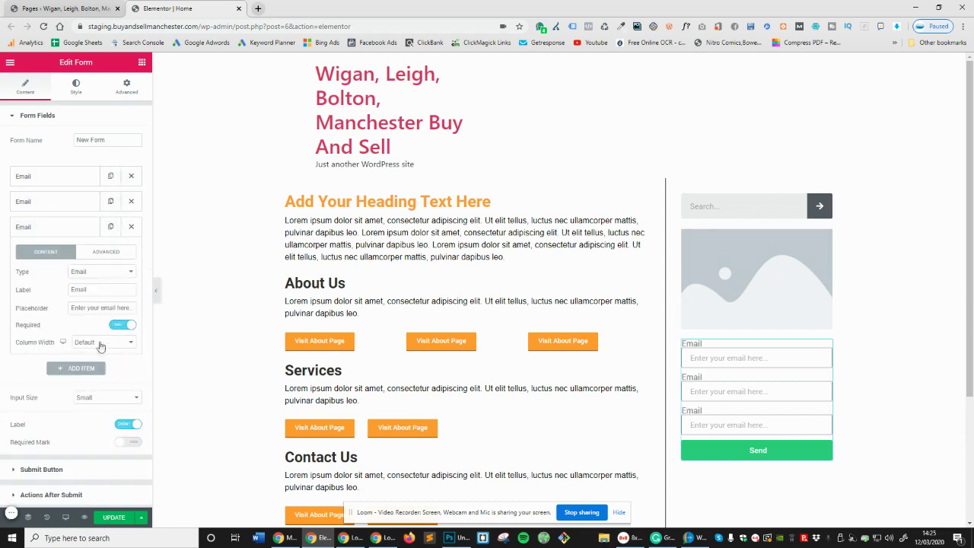
click(101, 343)
click(97, 412)
click(80, 203)
click(102, 316)
click(95, 387)
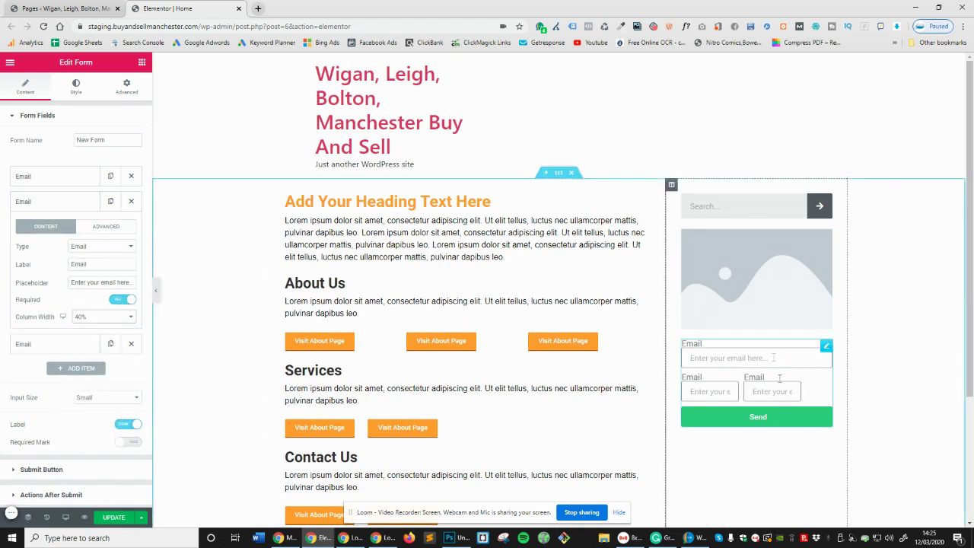
click(131, 201)
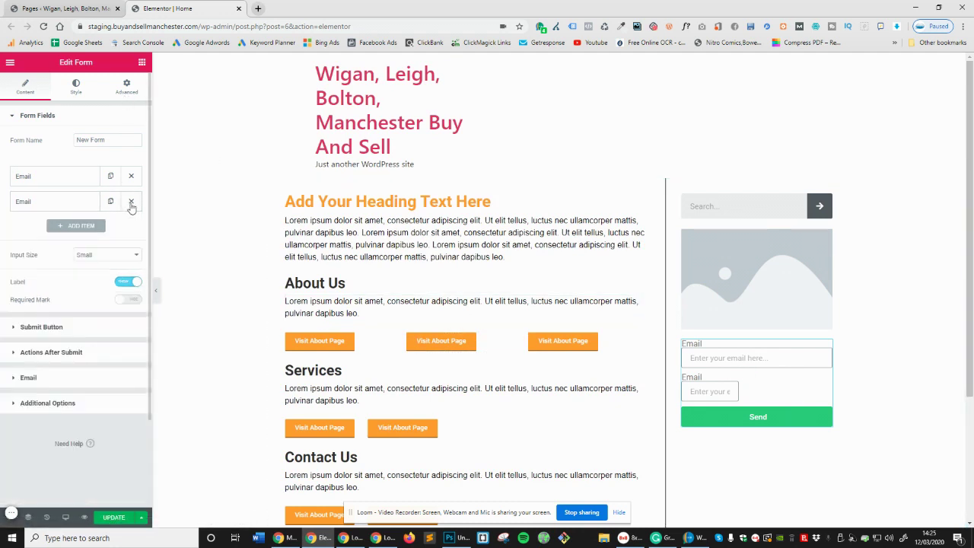
click(131, 201)
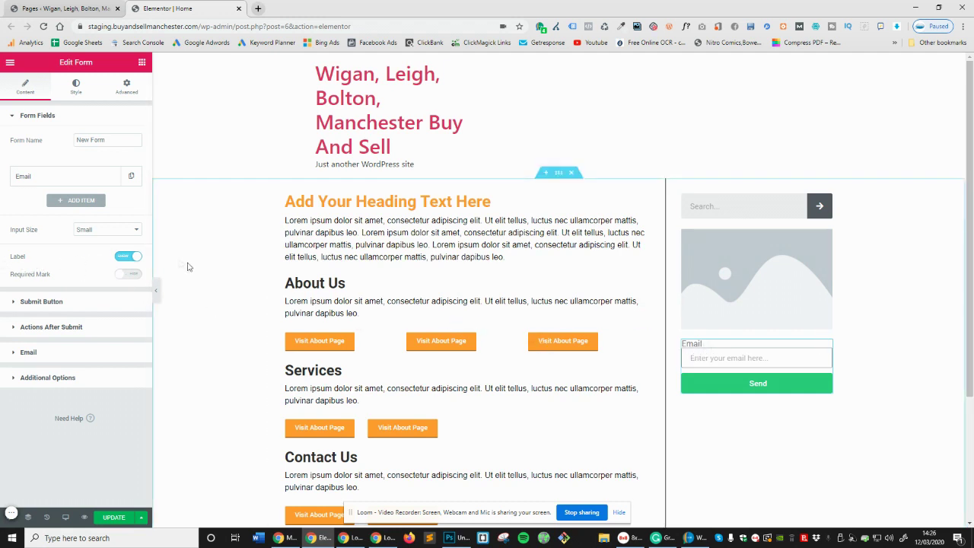
Step: Hide the form's field labels and name the form "Homepage Offer Form"
click(131, 256)
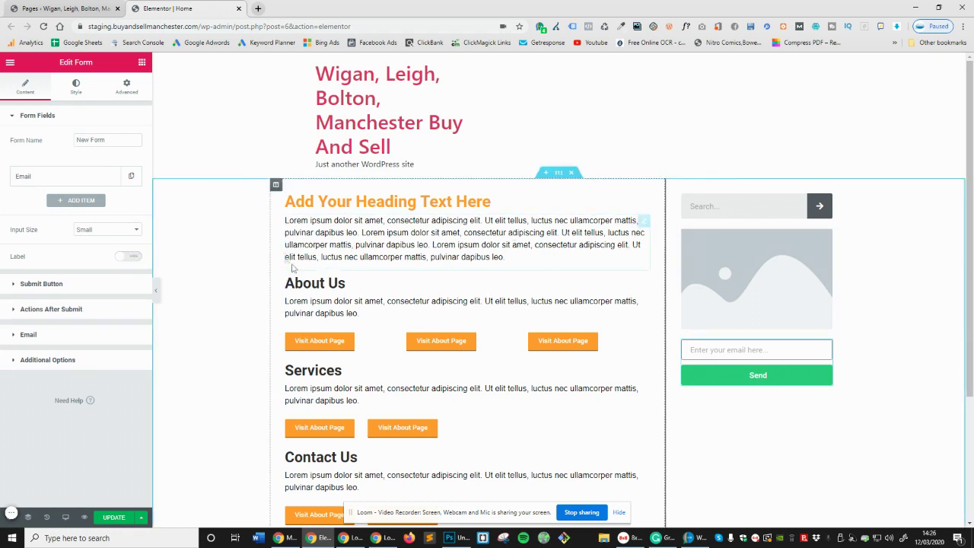
triple_click(96, 139)
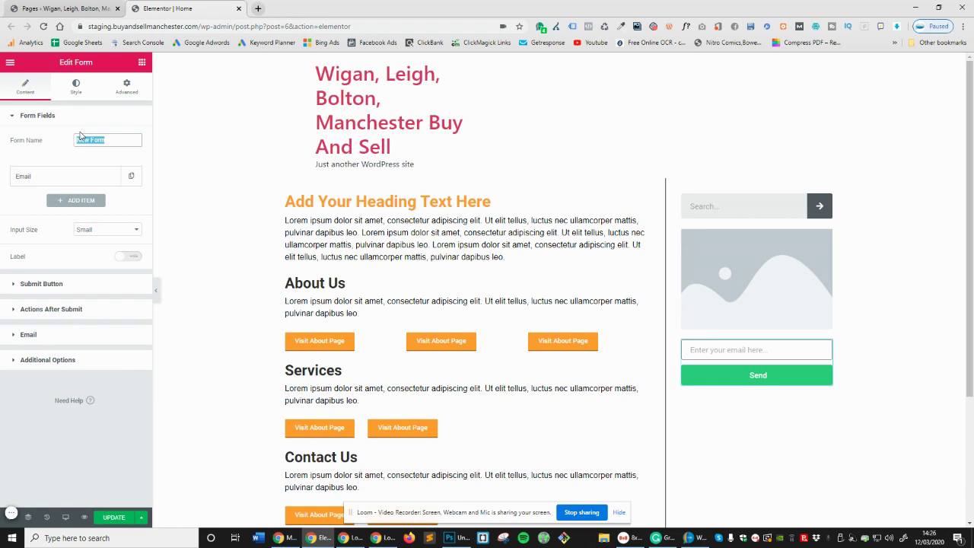
text(Homepage Offer Form)
Step: Set the form's input size to Medium
click(130, 232)
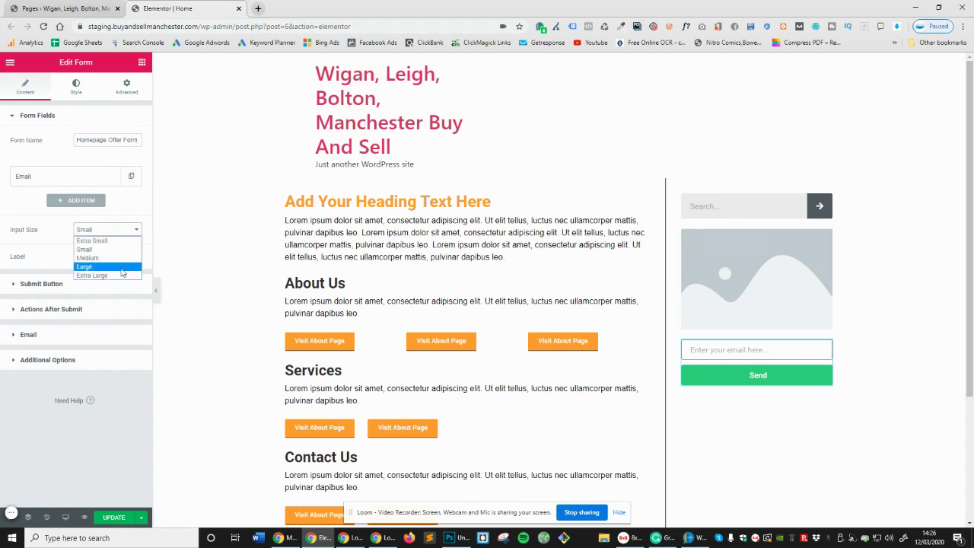
click(124, 261)
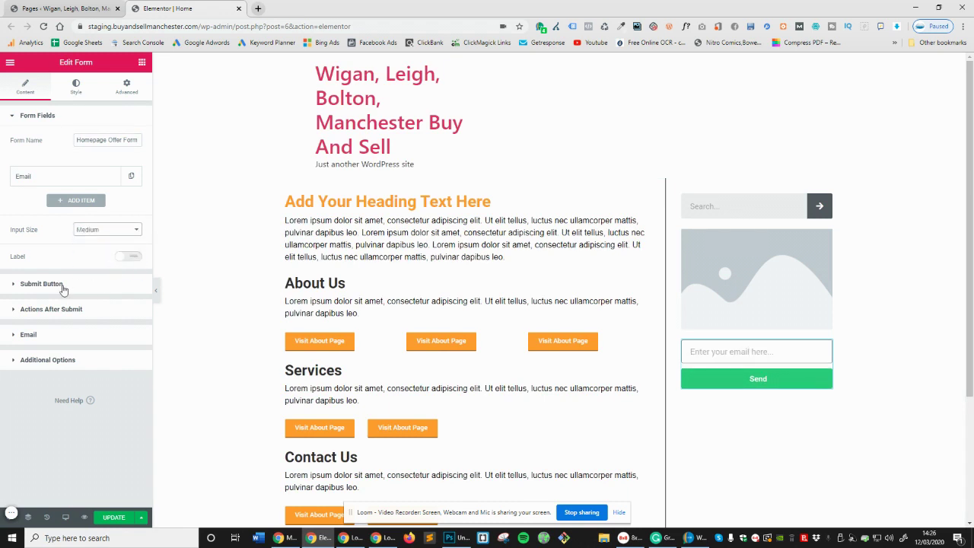
Step: Set the submit button's text to "Send me FREE Pdf" and its size to Medium, keeping the column width at 100%
click(38, 288)
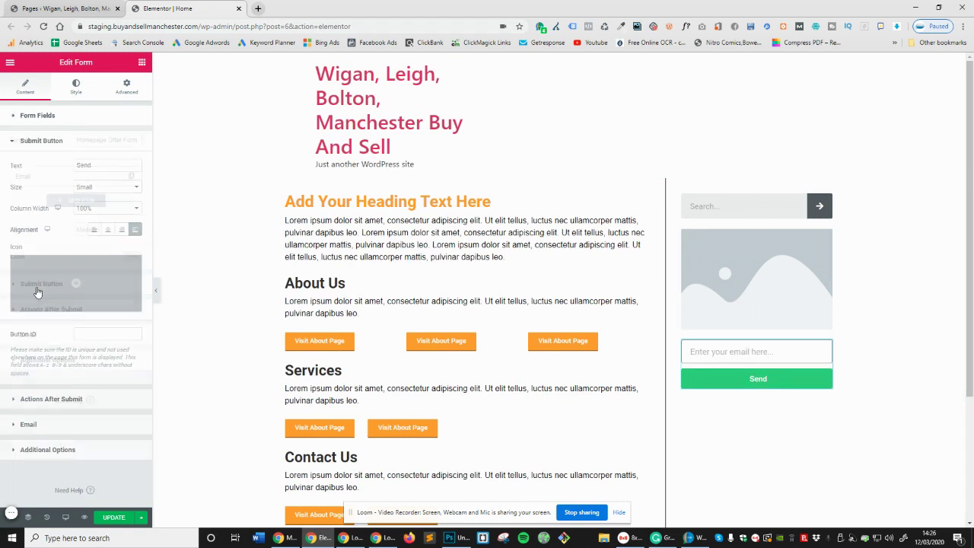
double_click(86, 165)
text(Send me F)
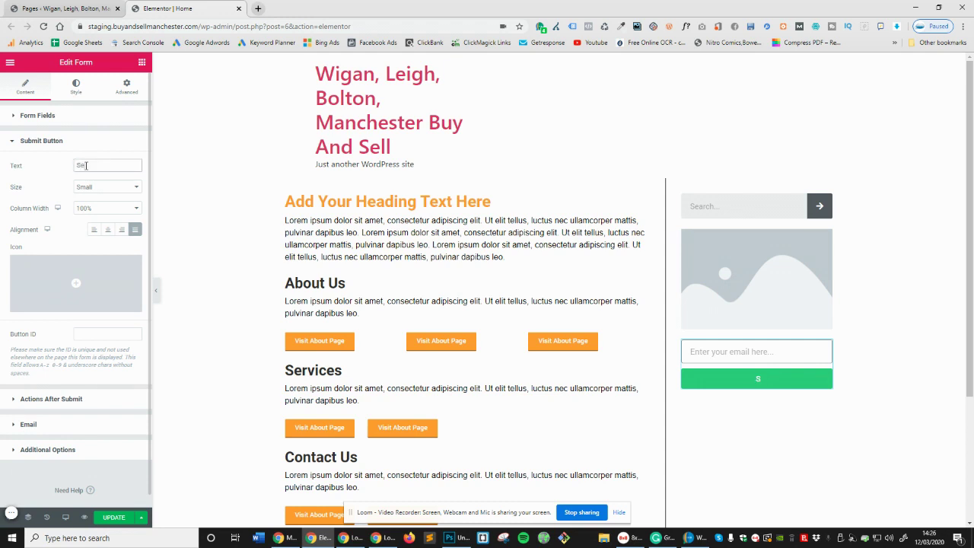
text(REE Pdf)
click(98, 188)
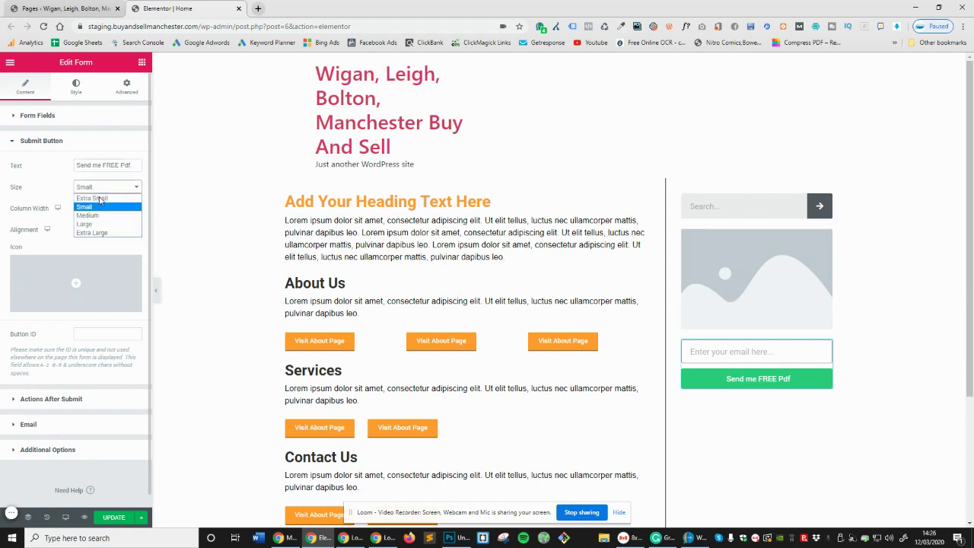
click(99, 216)
click(105, 210)
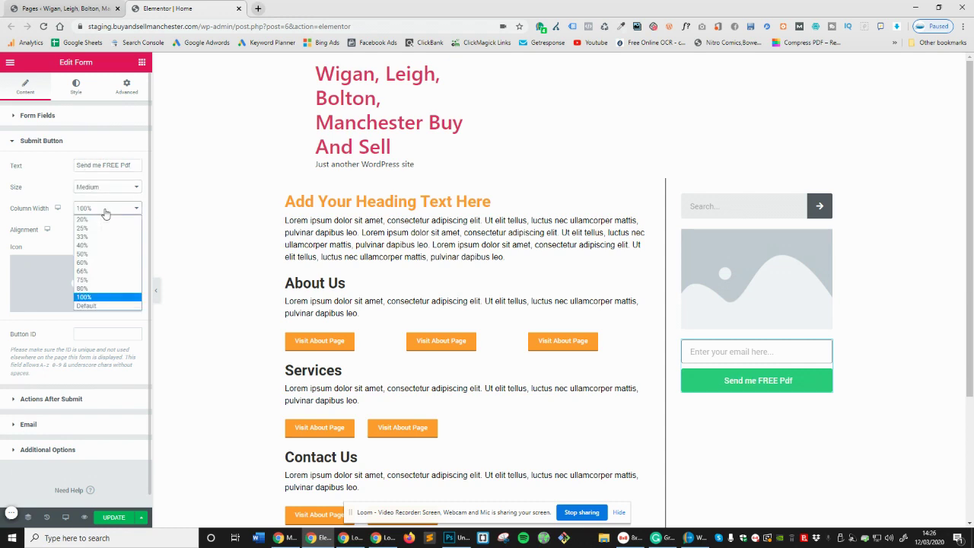
click(105, 212)
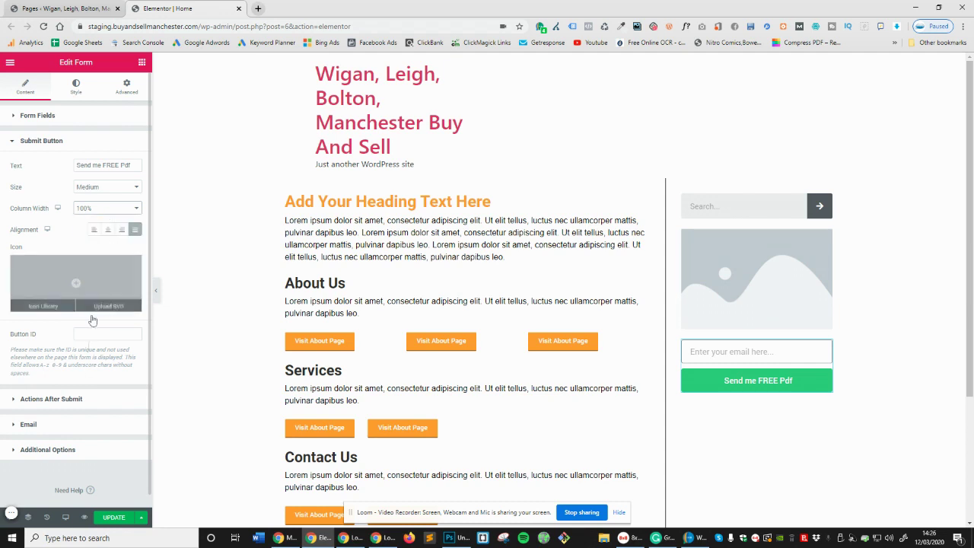
Step: Look through the actions that can be performed after the form is submitted
click(87, 397)
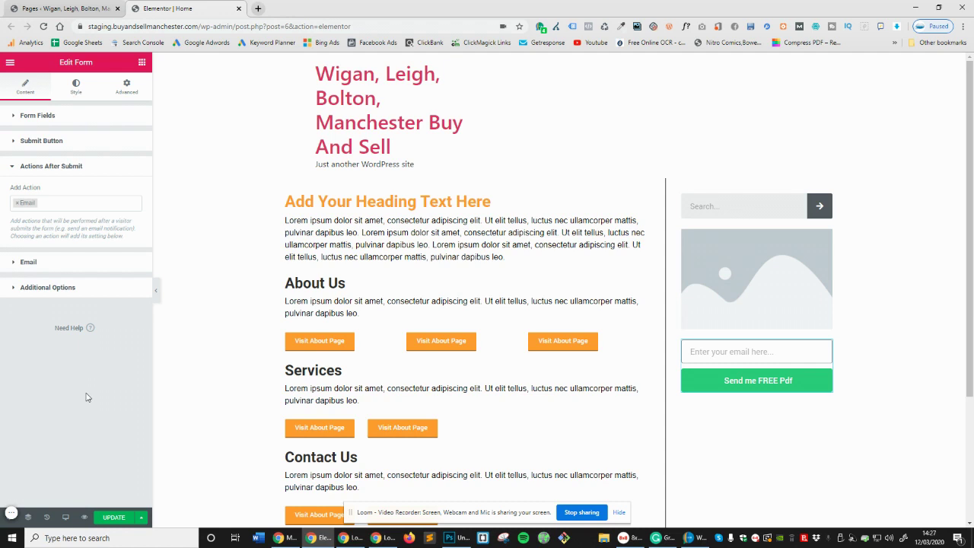
click(87, 205)
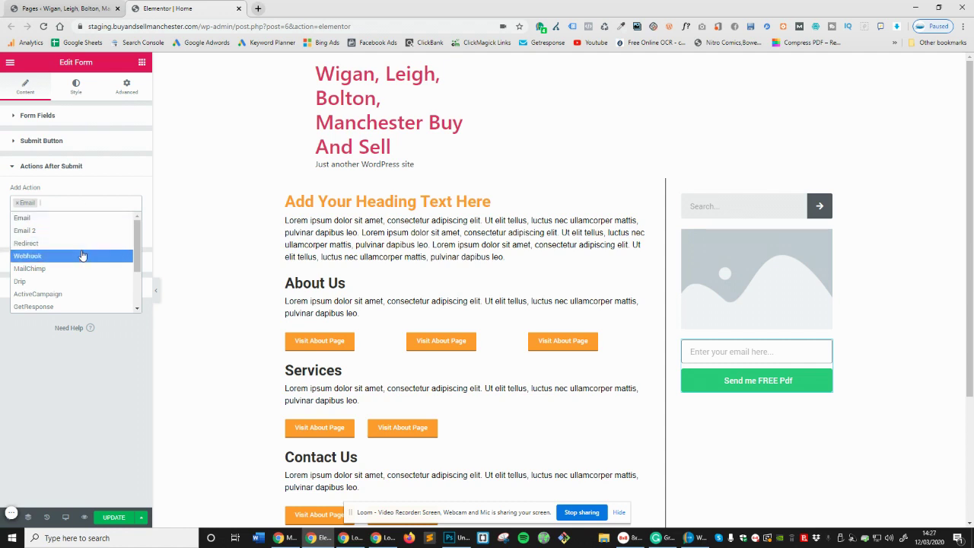
scroll(82, 255, down, 2)
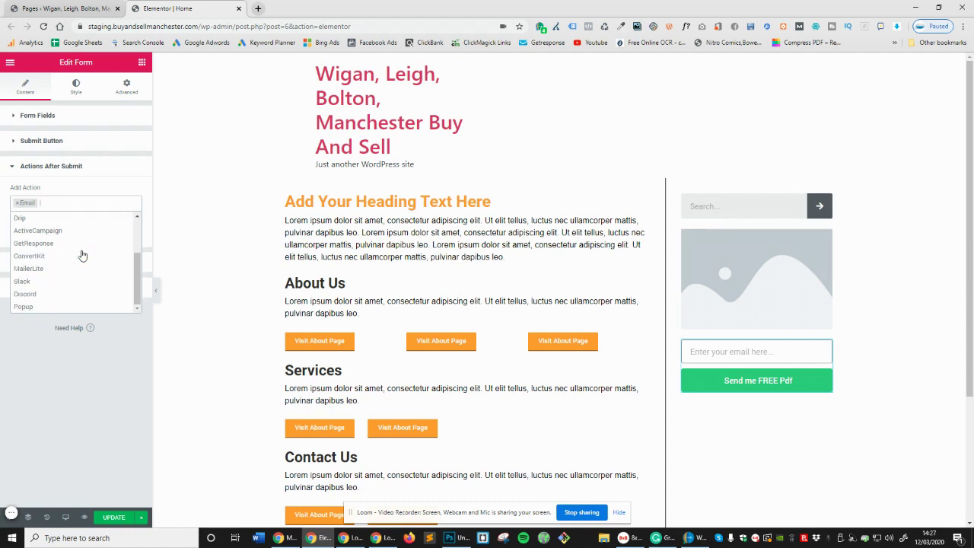
scroll(82, 255, up, 2)
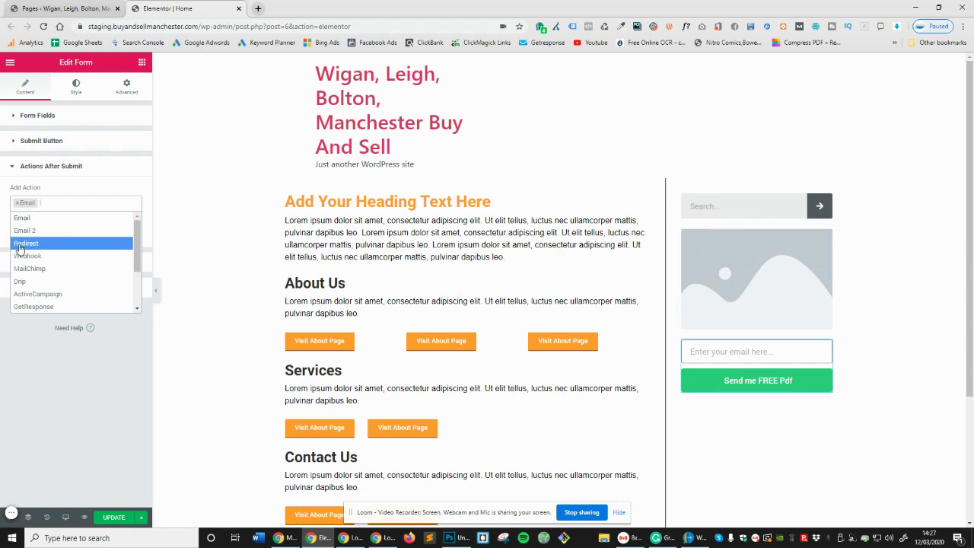
scroll(81, 252, down, 2)
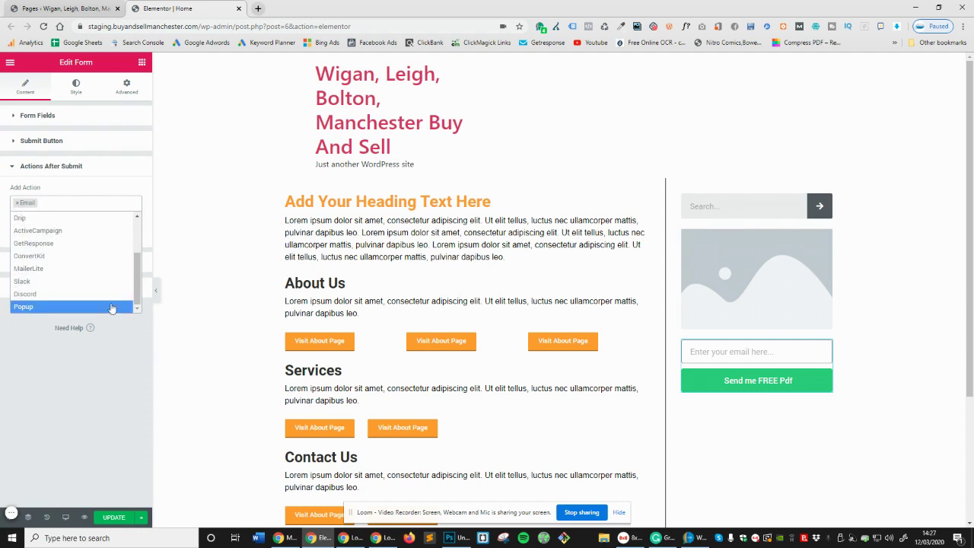
scroll(106, 297, up, 2)
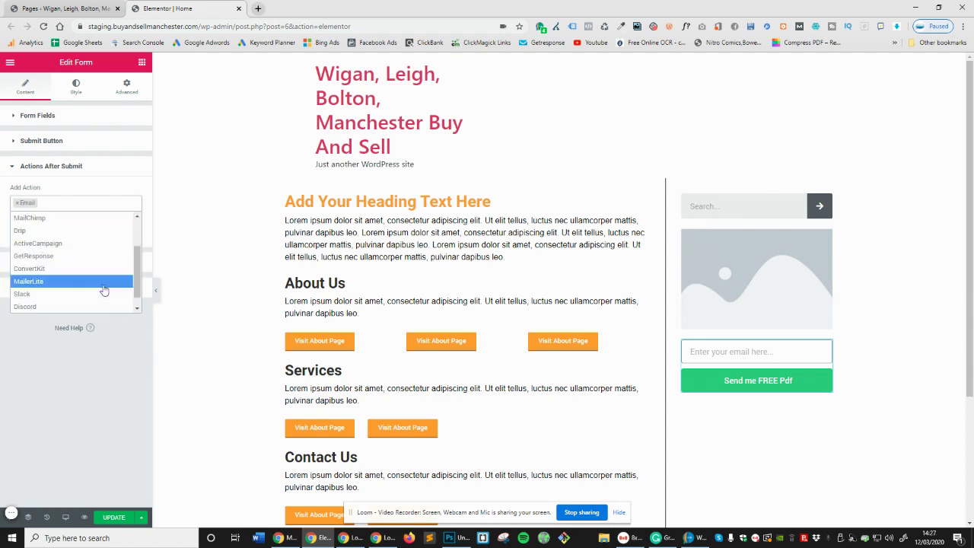
Step: Try adding MailerLite as an action after submit, and remove it so that only Email is used
click(105, 289)
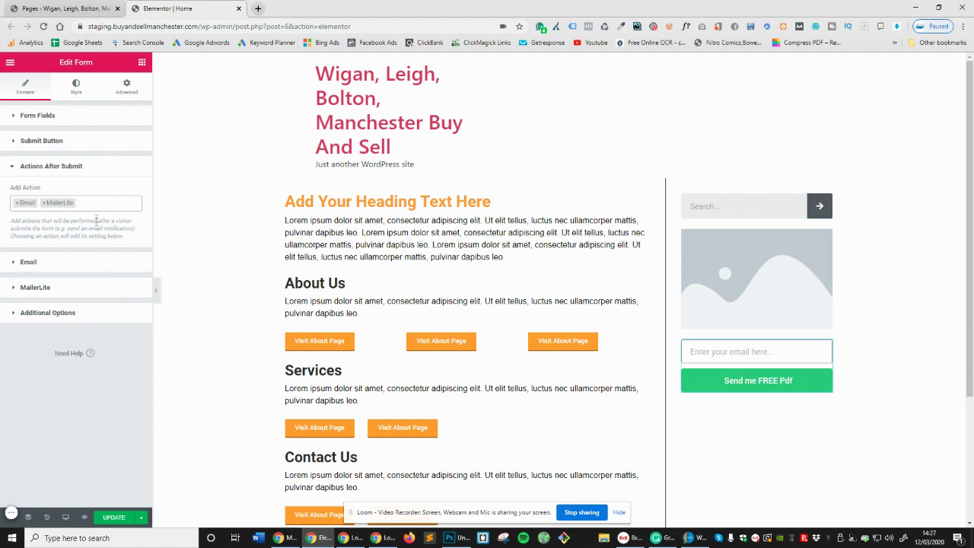
click(95, 209)
key(BackSpace)
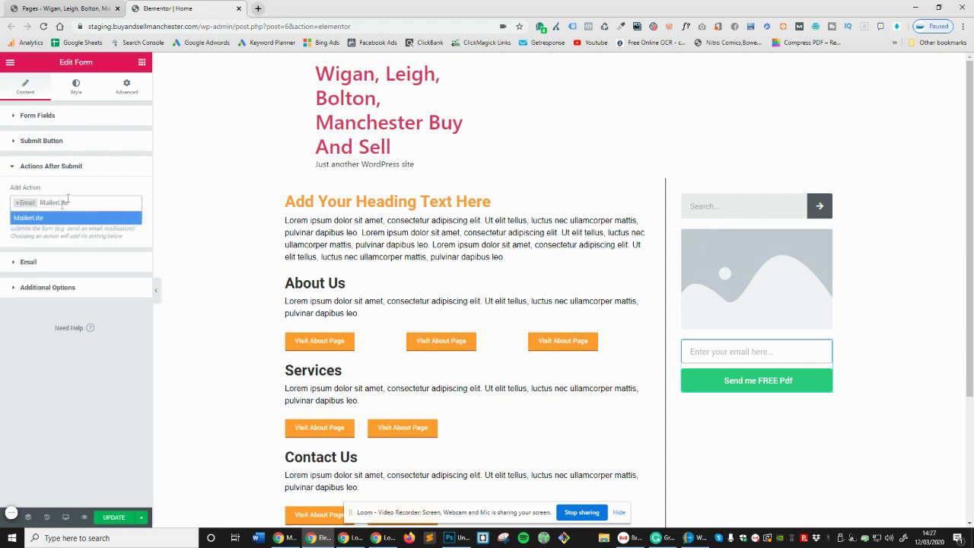
key(ctrl+BackSpace)
click(53, 378)
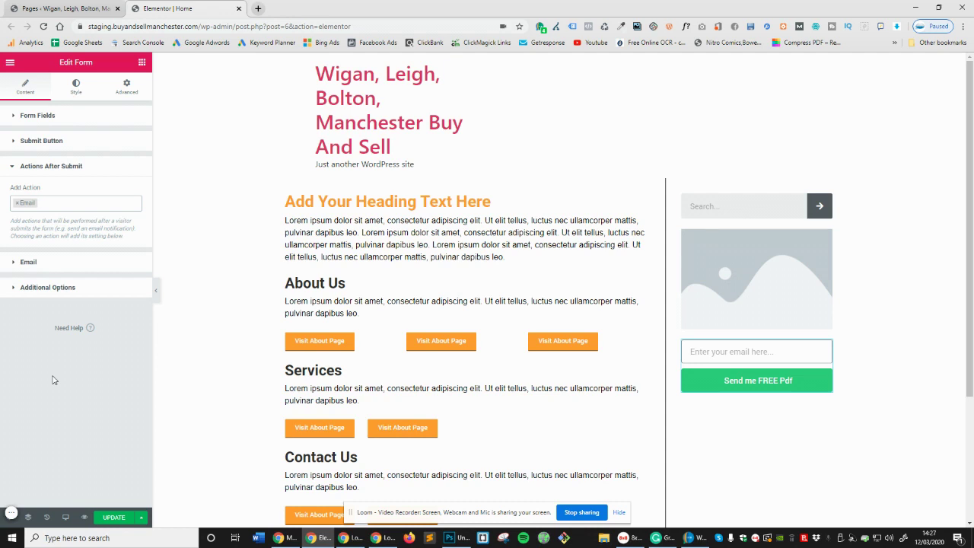
Step: Set the subject of the form's notification email to "New Download Request"
click(27, 263)
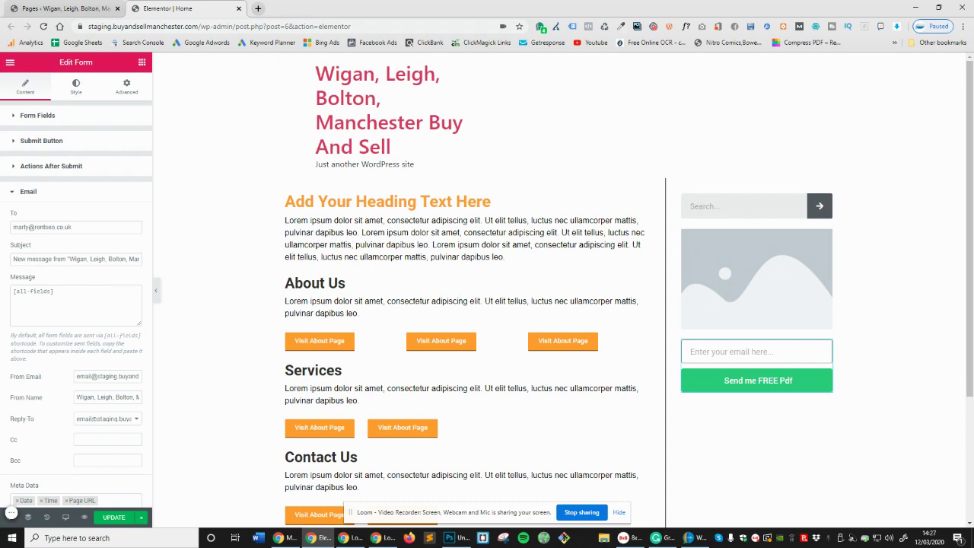
drag(71, 229, 8, 230)
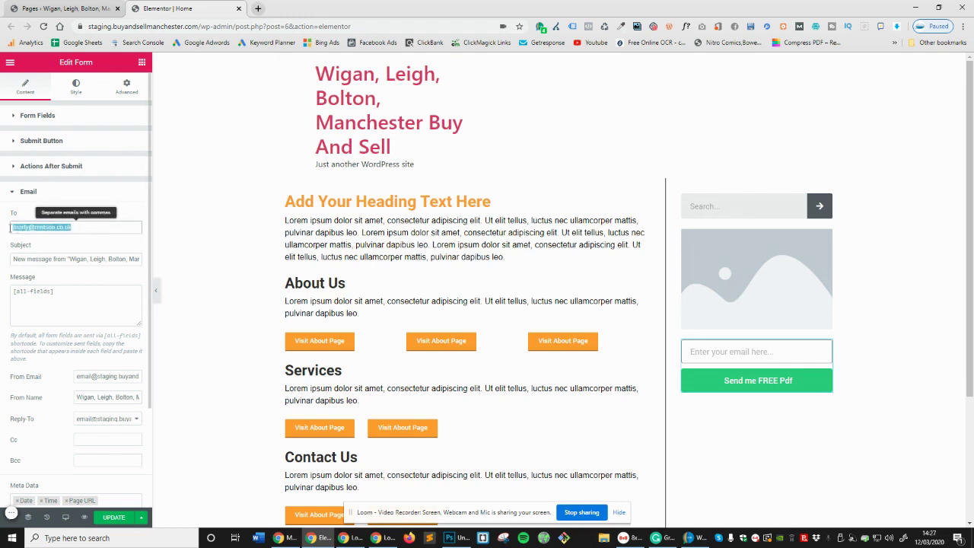
click(100, 258)
key(ctrl+a)
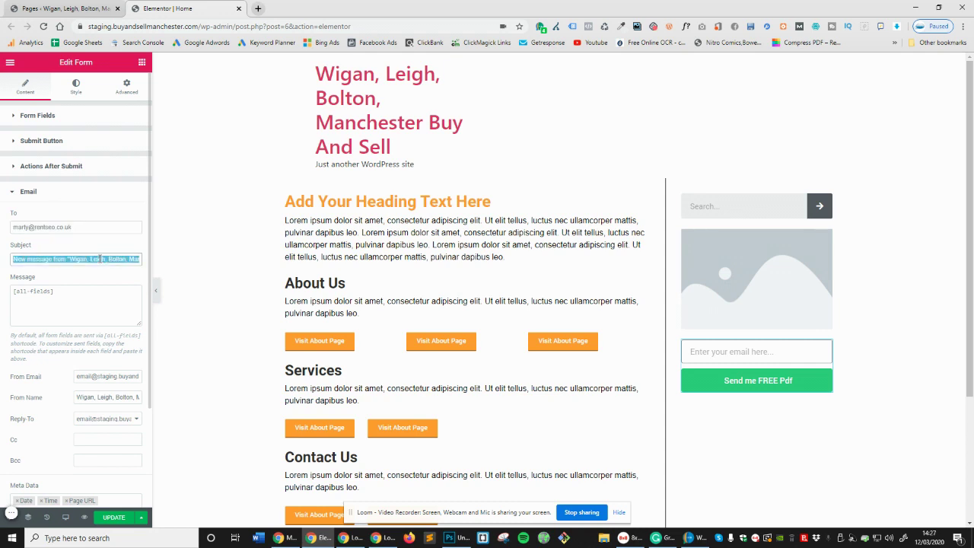
text(New D)
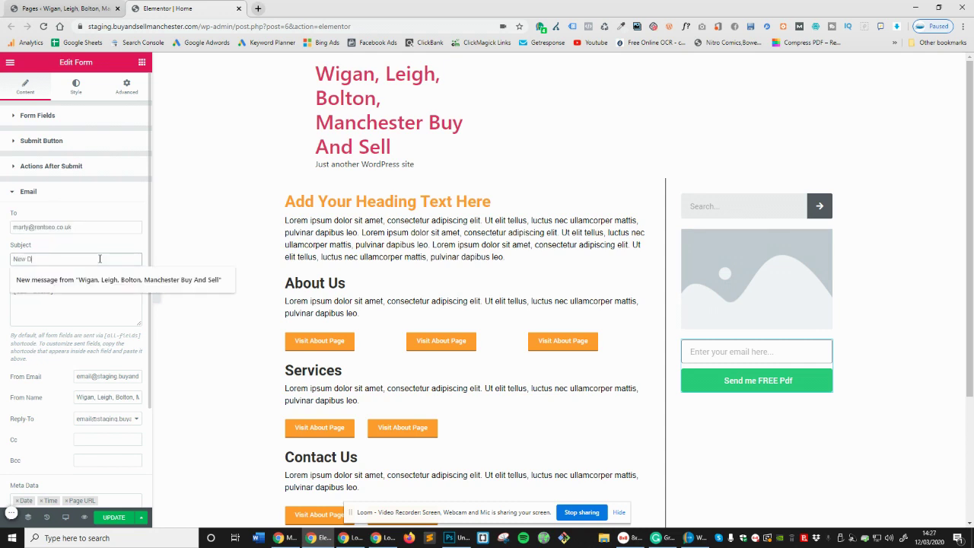
text(ownload Request)
key(Escape)
click(86, 296)
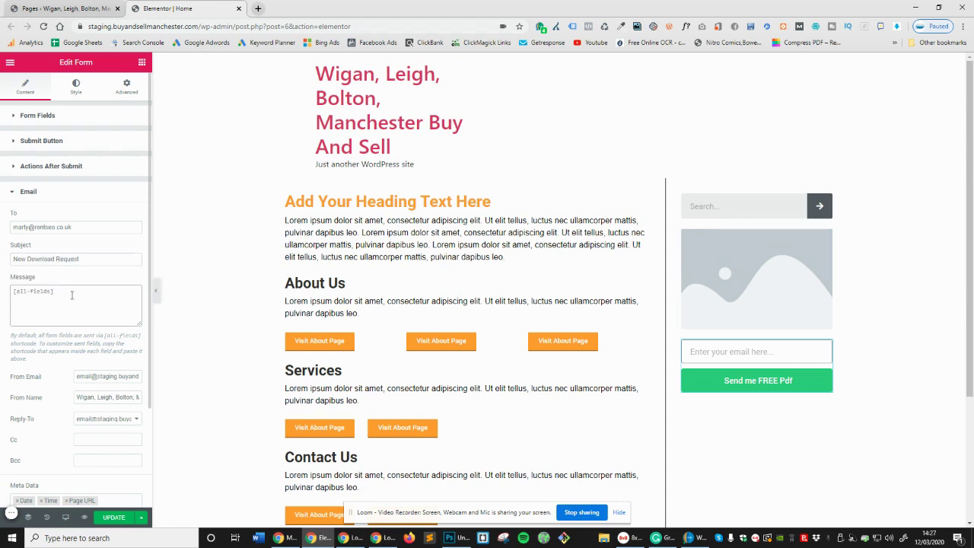
Step: Copy the notification's recipient address into From Email and set Reply-To to Email Field
scroll(71, 296, down, 1)
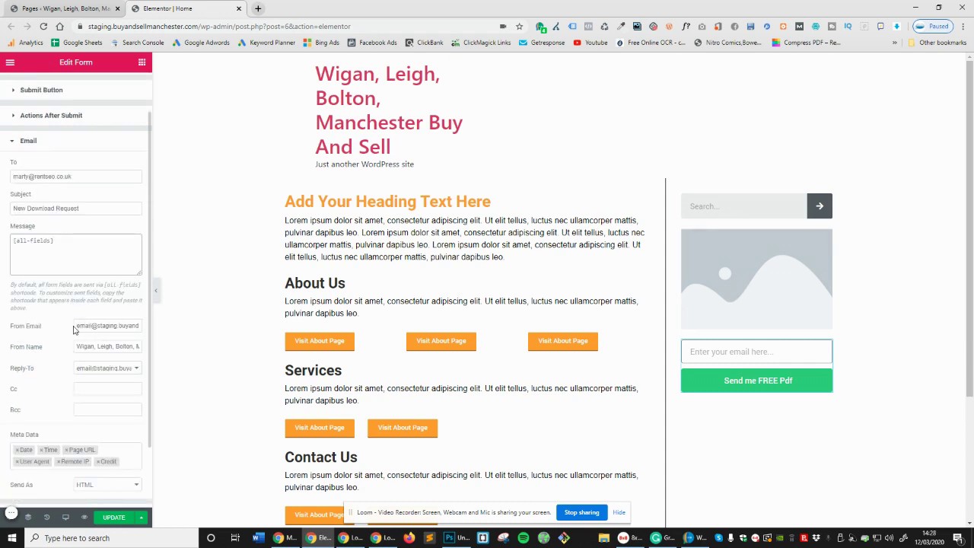
triple_click(76, 176)
key(ctrl+c)
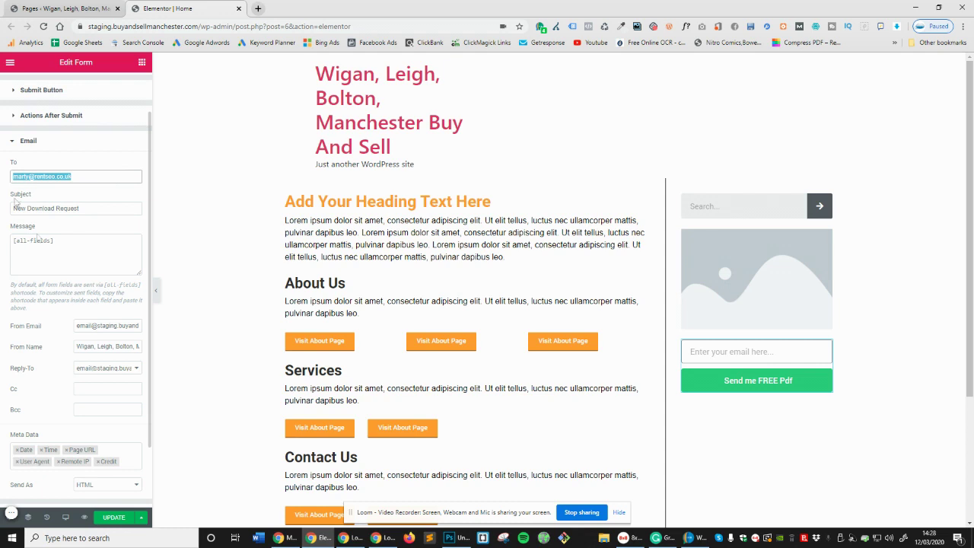
triple_click(93, 326)
key(ctrl+v)
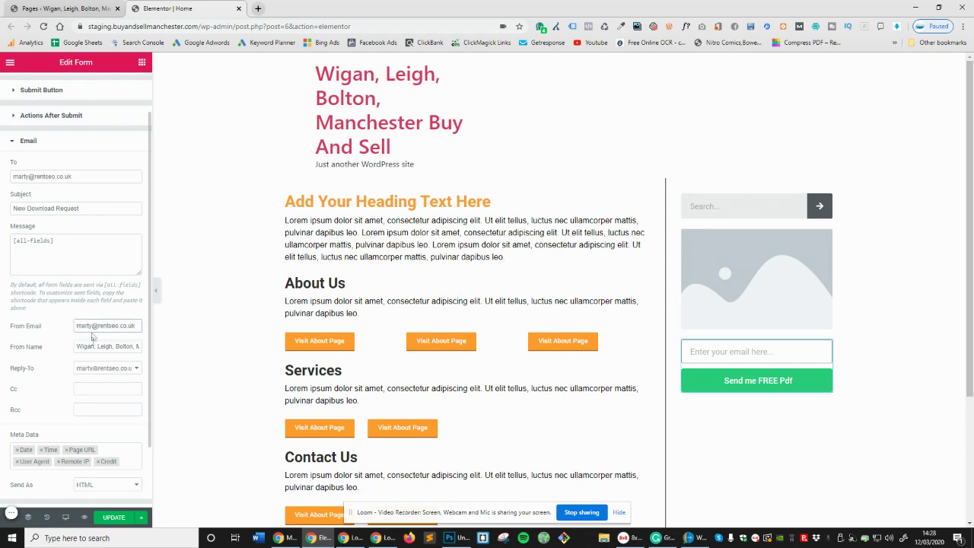
click(111, 368)
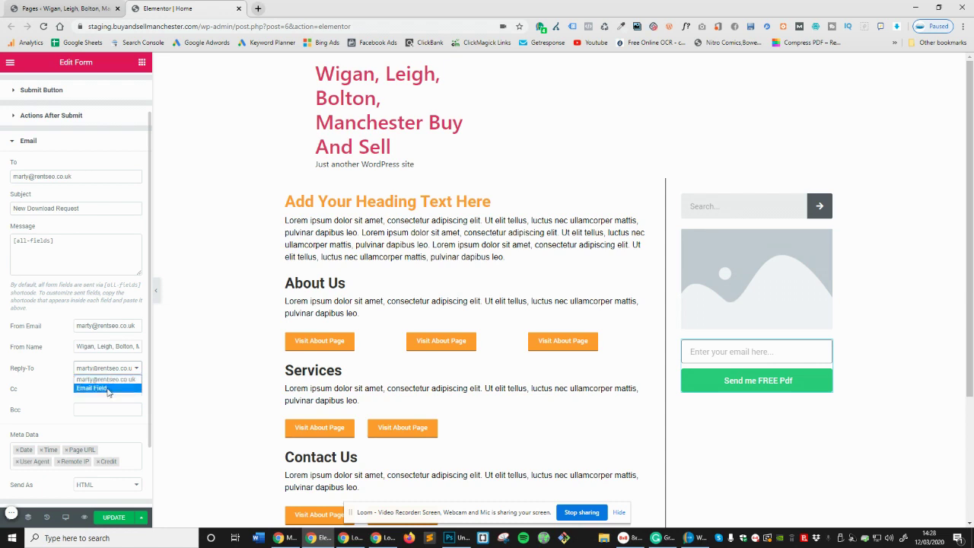
click(105, 387)
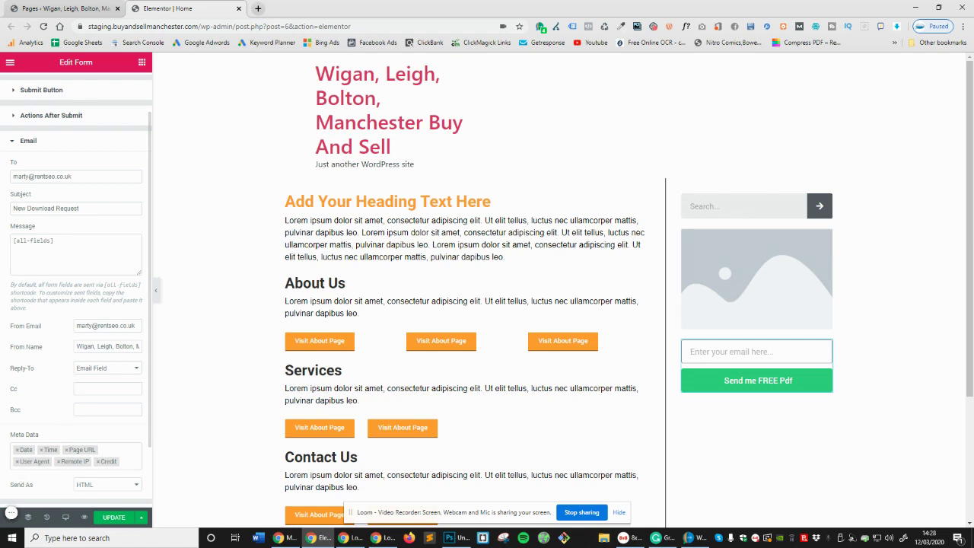
Step: Remove Credit and User Agent from the metadata included in the form's notification email
scroll(31, 419, down, 1)
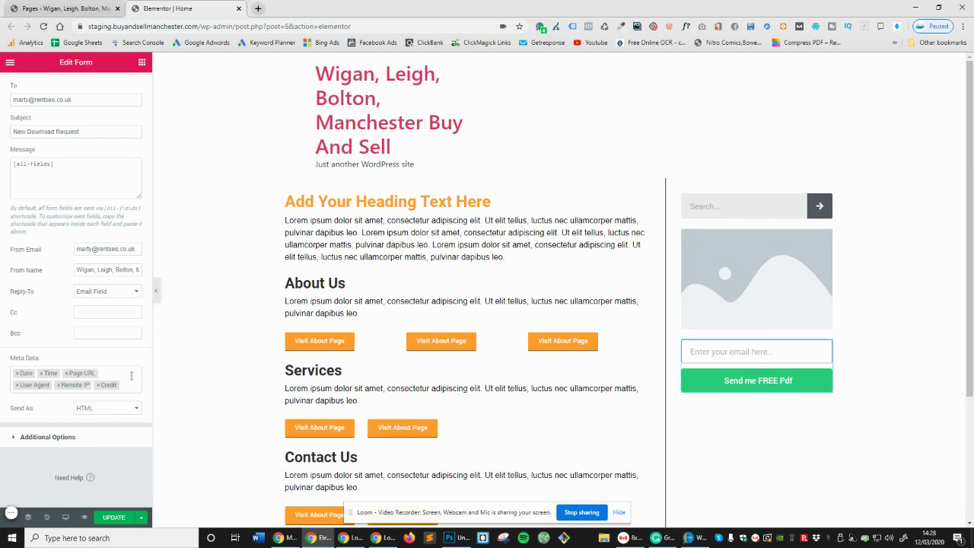
click(99, 386)
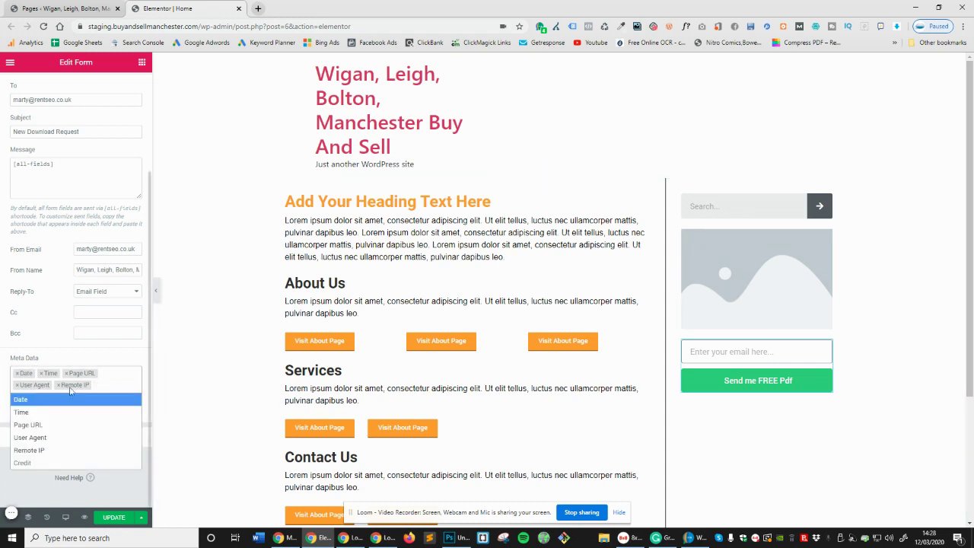
click(16, 385)
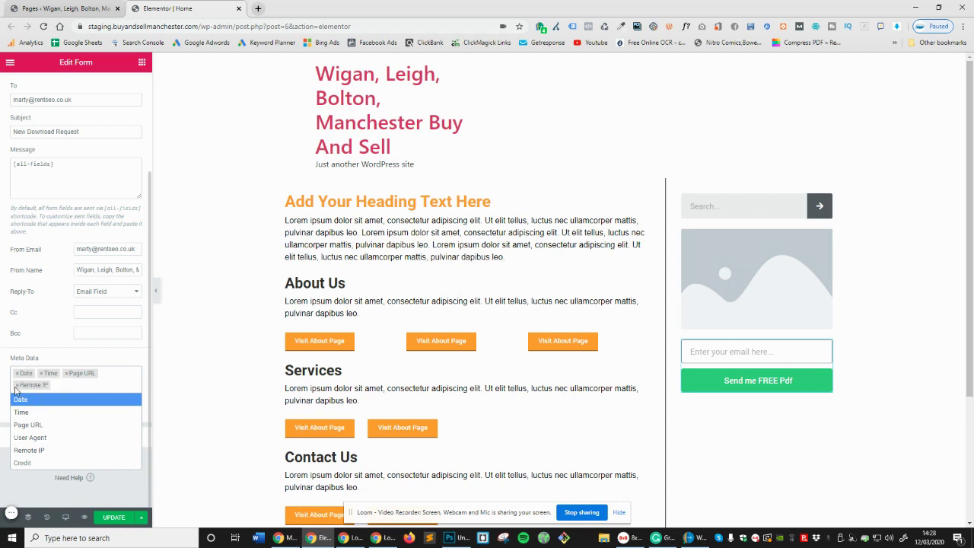
click(48, 357)
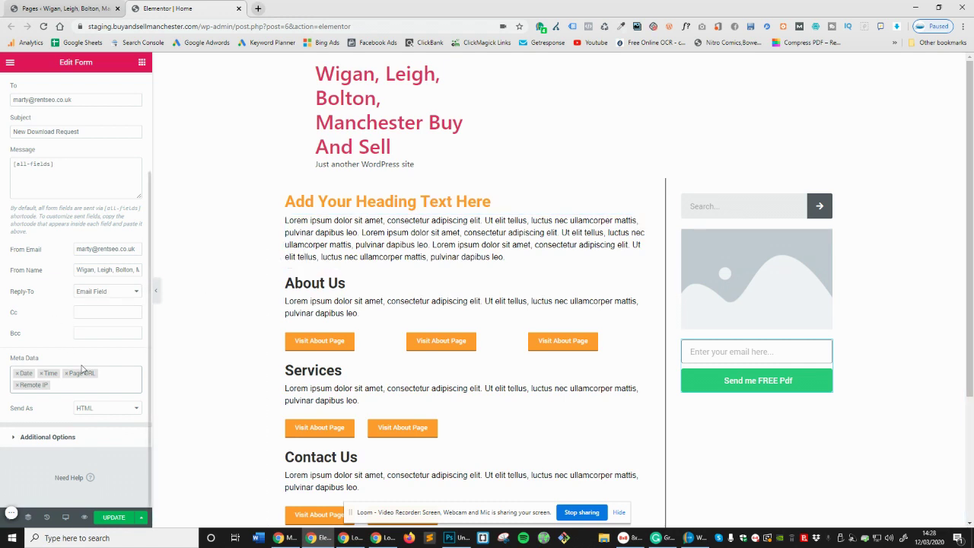
Step: Set the From Name of the form's notification email to "Your Business Website"
double_click(104, 270)
click(104, 270)
text(Yo)
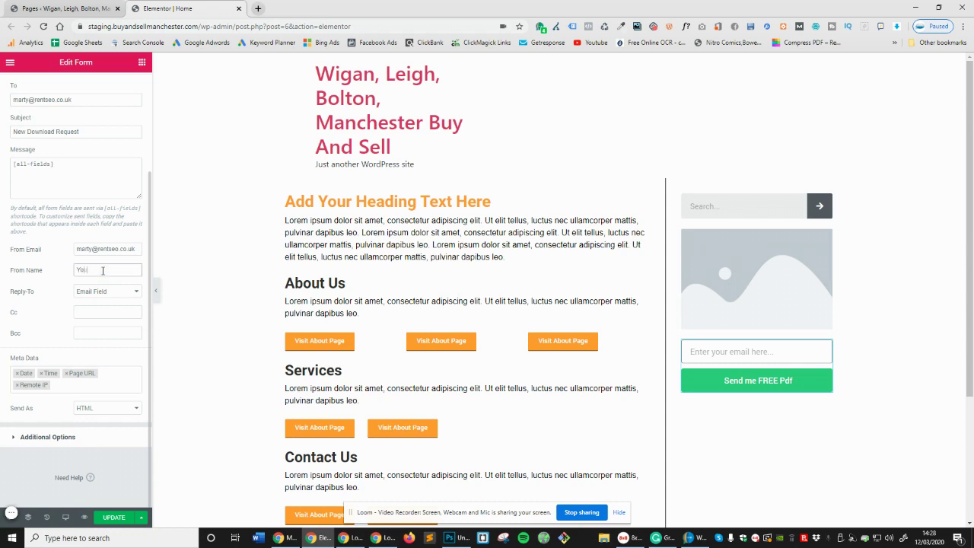
text(ur Business Website)
Step: Turn on custom messages in the form's additional options, with "The form was sent successfully." as the success message
click(87, 437)
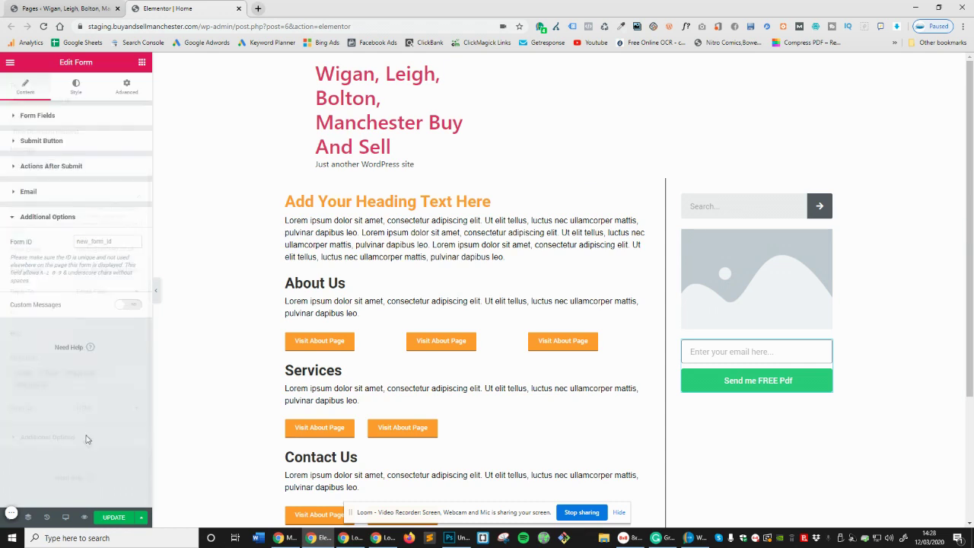
click(126, 307)
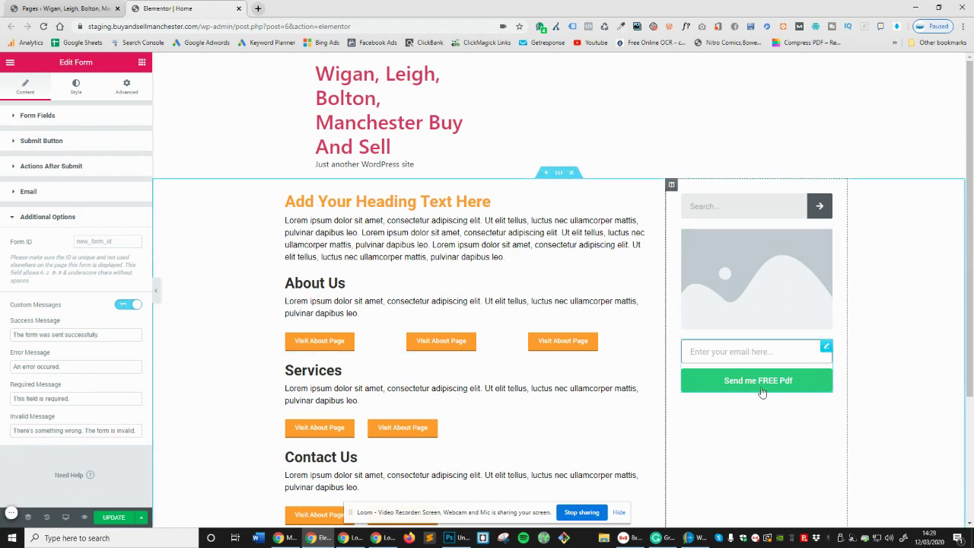
triple_click(61, 334)
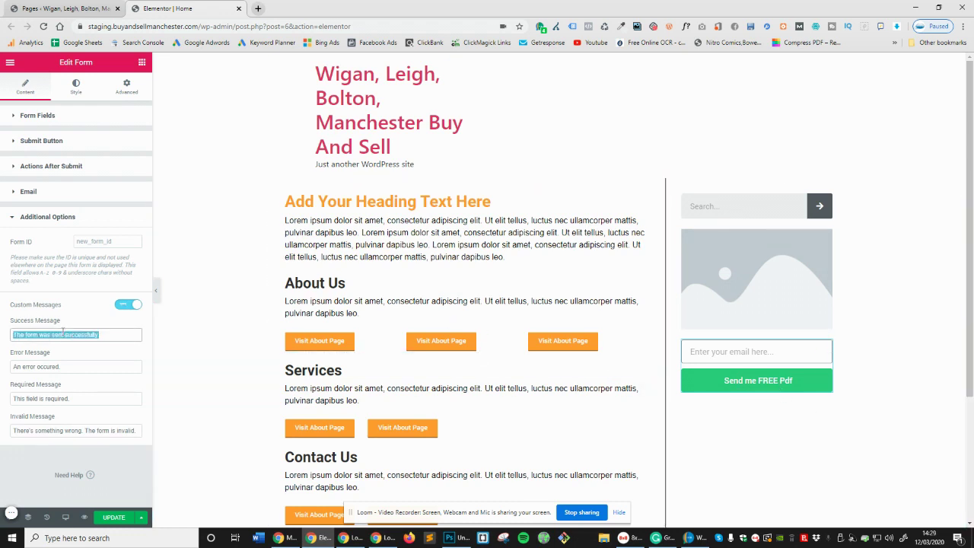
click(67, 362)
click(89, 337)
triple_click(89, 337)
text(The form was sent successfully.)
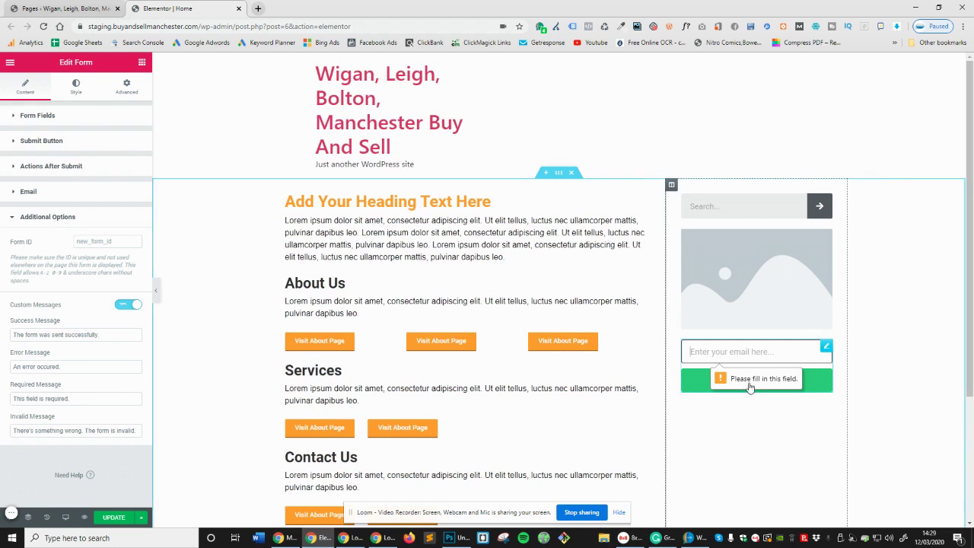
Step: Set the form's required message to "You're awesome but this failed please try again" and save the page, testing with an empty submission
click(47, 396)
double_click(53, 397)
triple_click(55, 397)
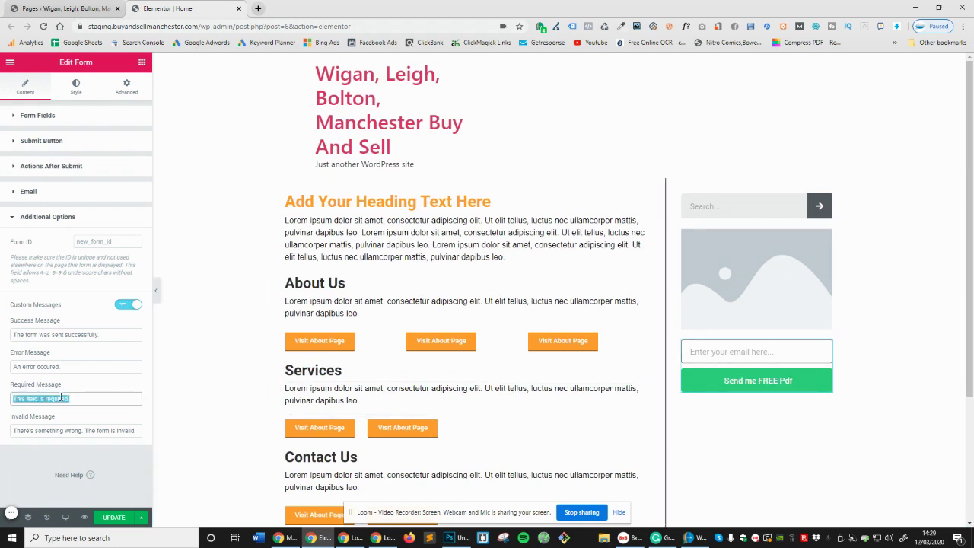
text(You're awesome but this failed please try again)
click(778, 383)
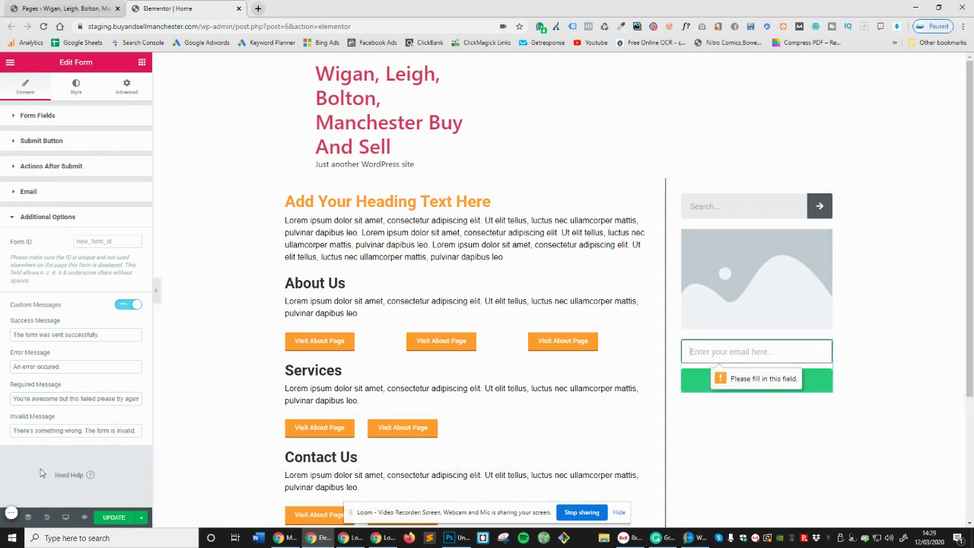
click(116, 518)
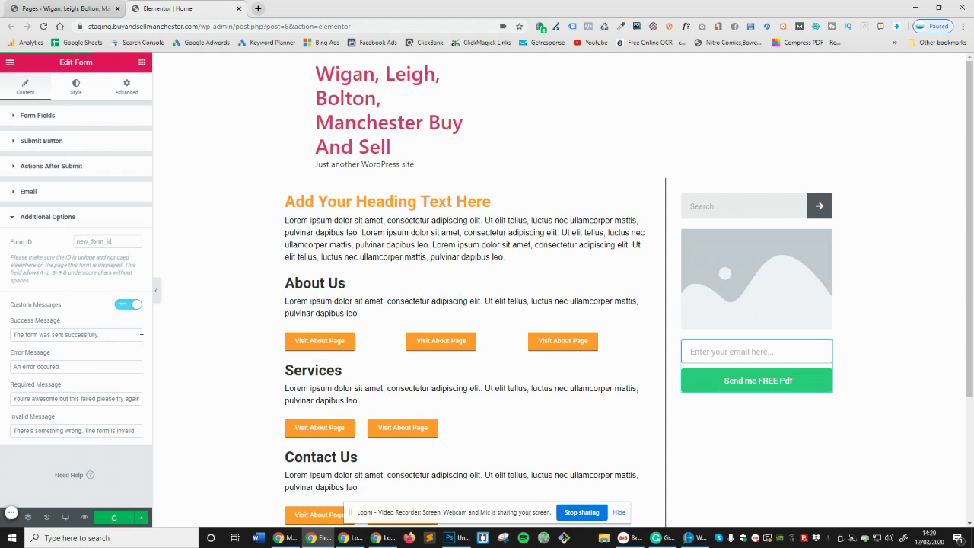
click(727, 388)
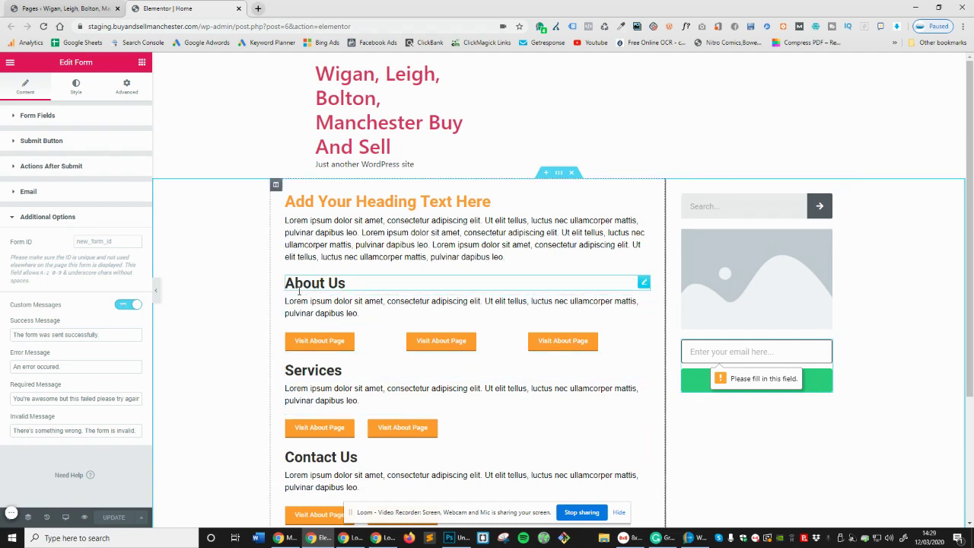
Step: View the live Home page in a new browser tab and try submitting the opt-in form empty
click(12, 65)
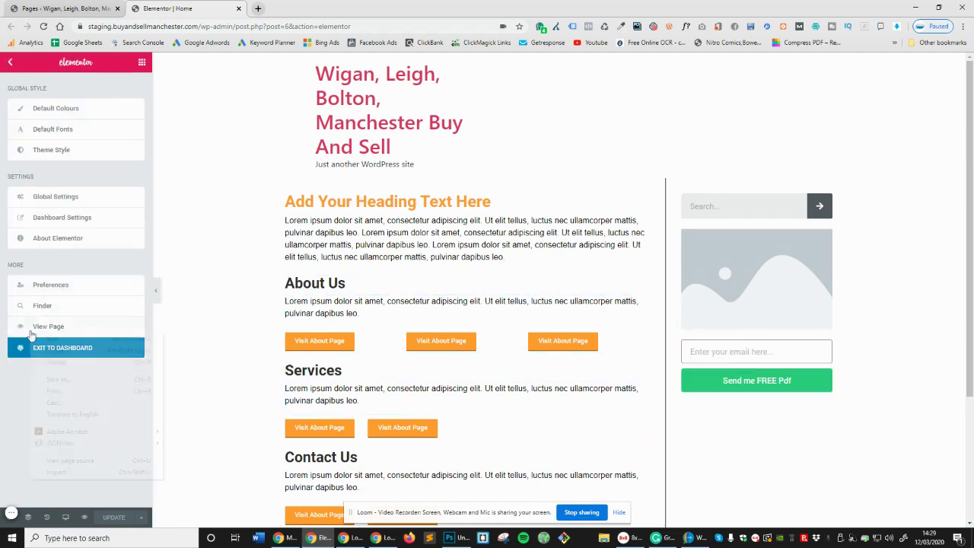
right_click(30, 333)
click(24, 378)
right_click(52, 333)
click(76, 339)
click(298, 9)
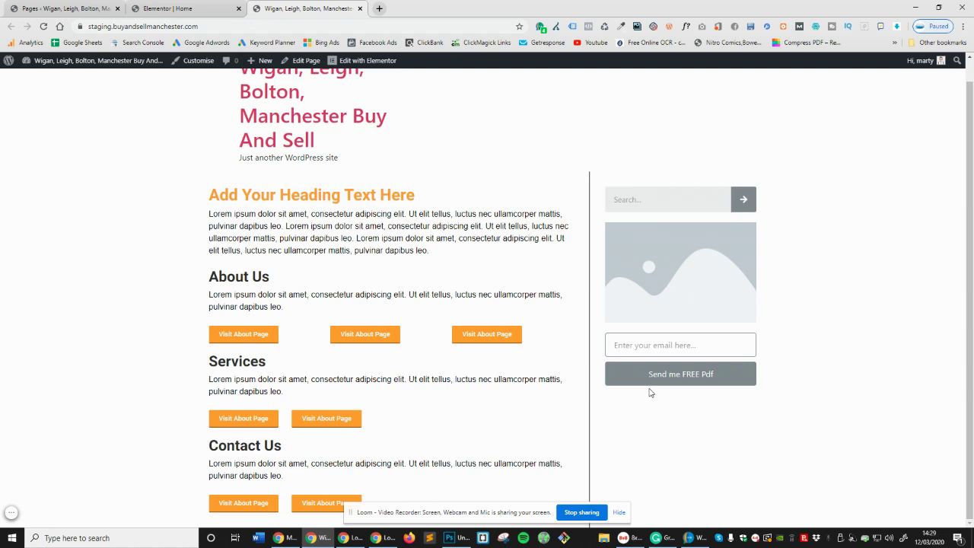
click(664, 373)
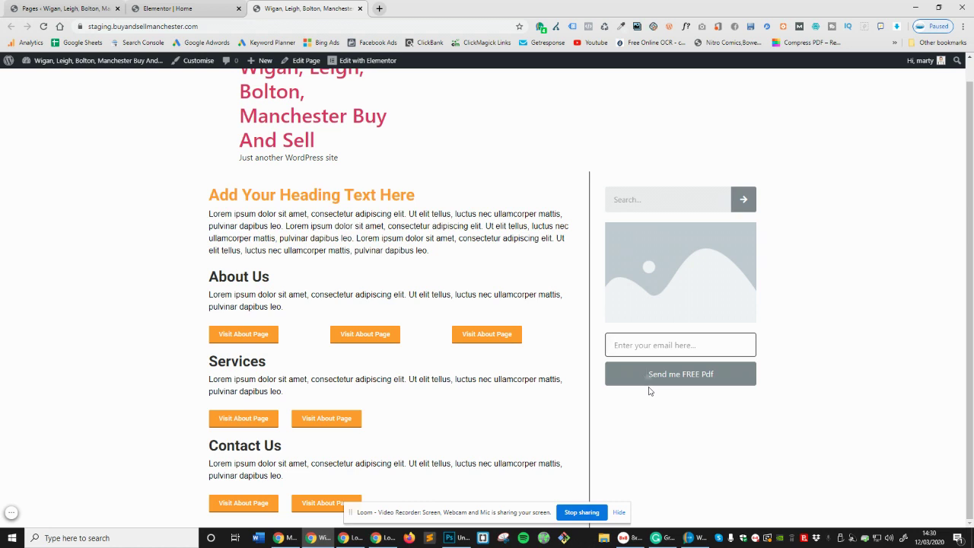
Step: Return to the page editor and delete the third button column under About Us
click(192, 7)
scroll(700, 327, down, 1)
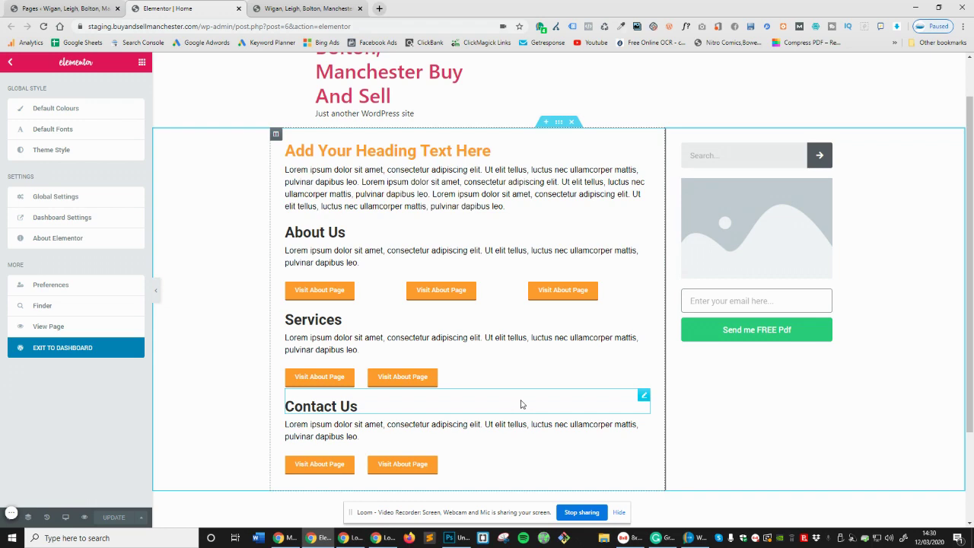
scroll(609, 224, down, 2)
scroll(756, 156, up, 3)
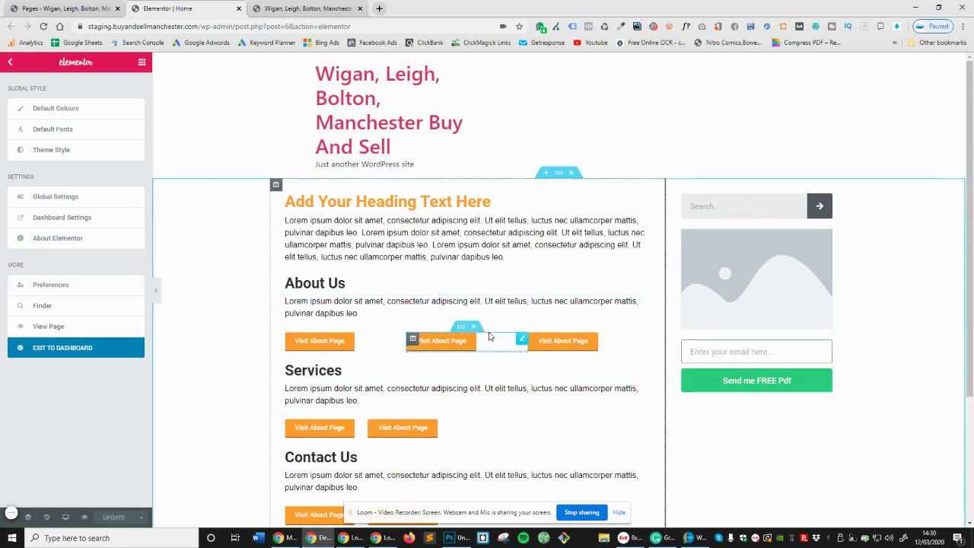
right_click(536, 343)
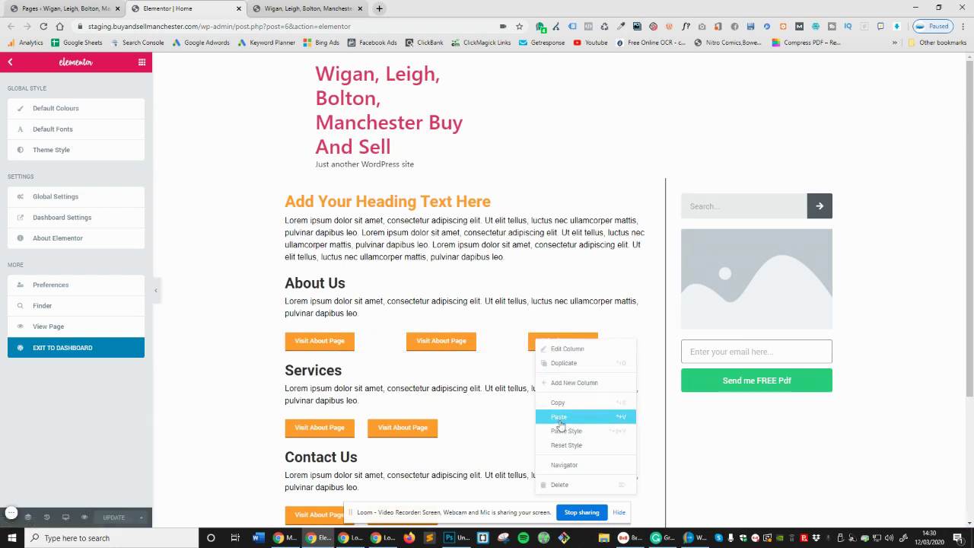
click(565, 485)
Step: Narrow the first button column under About Us to bring the two buttons closer together, and save the page
drag(463, 339, 372, 343)
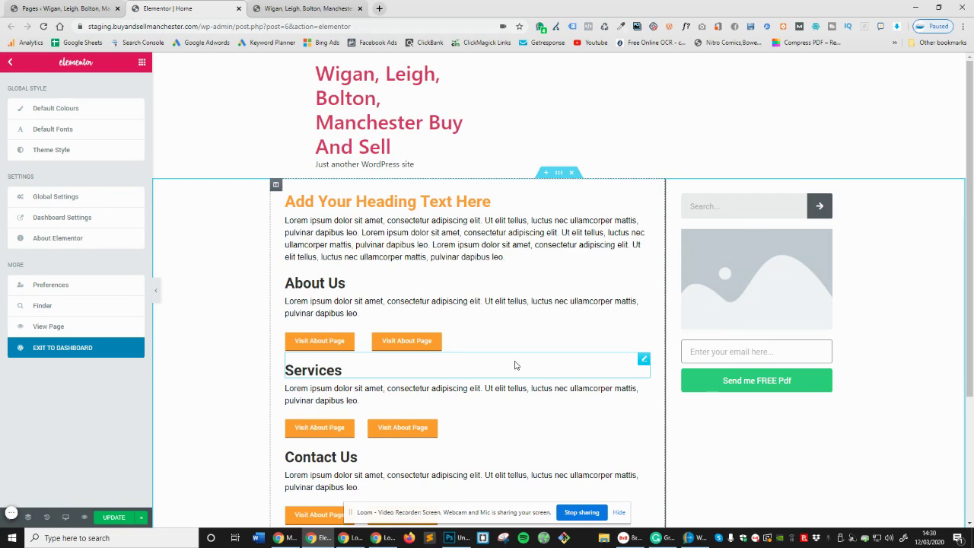
scroll(515, 365, down, 3)
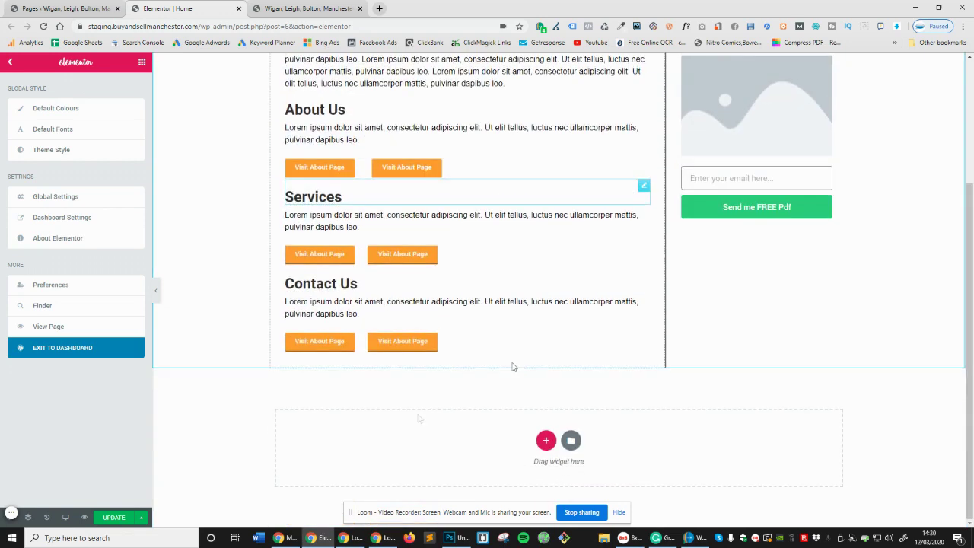
click(114, 518)
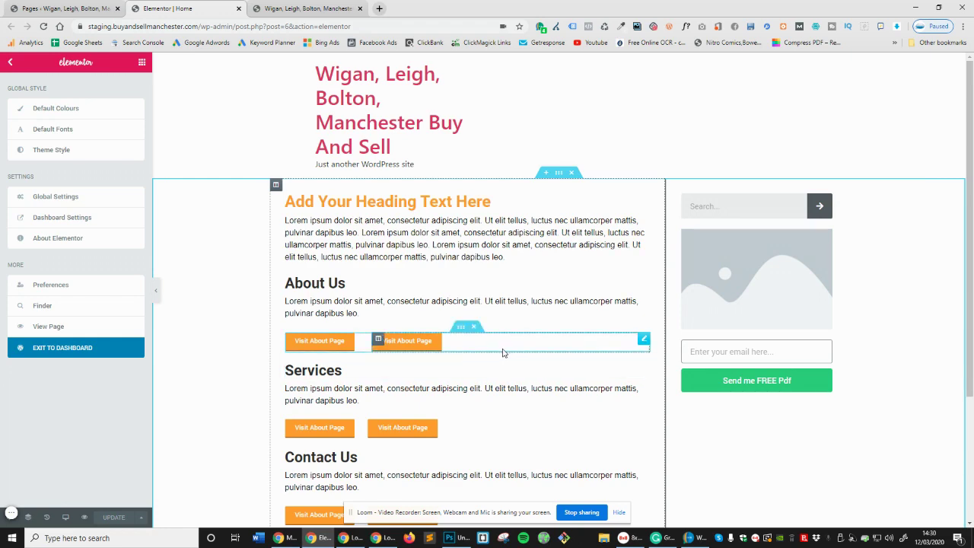
Step: Give the main content section a classic background in black (#000000), comparing it with the dark grey swatch
scroll(502, 352, down, 2)
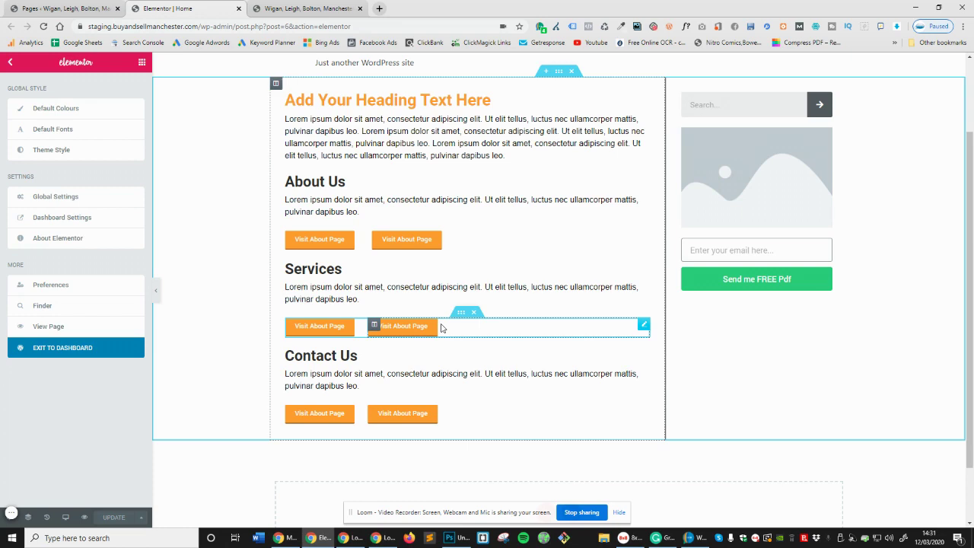
scroll(441, 327, up, 2)
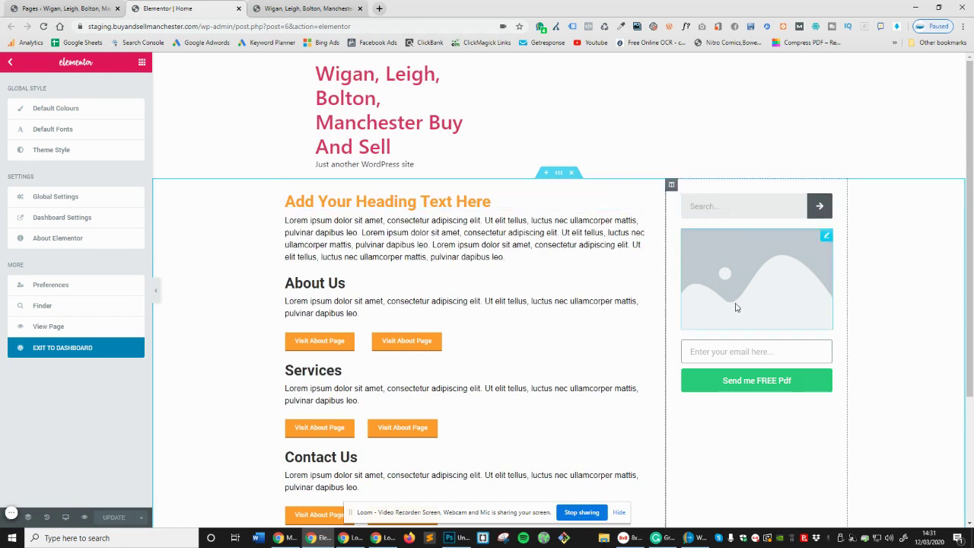
right_click(203, 262)
click(242, 266)
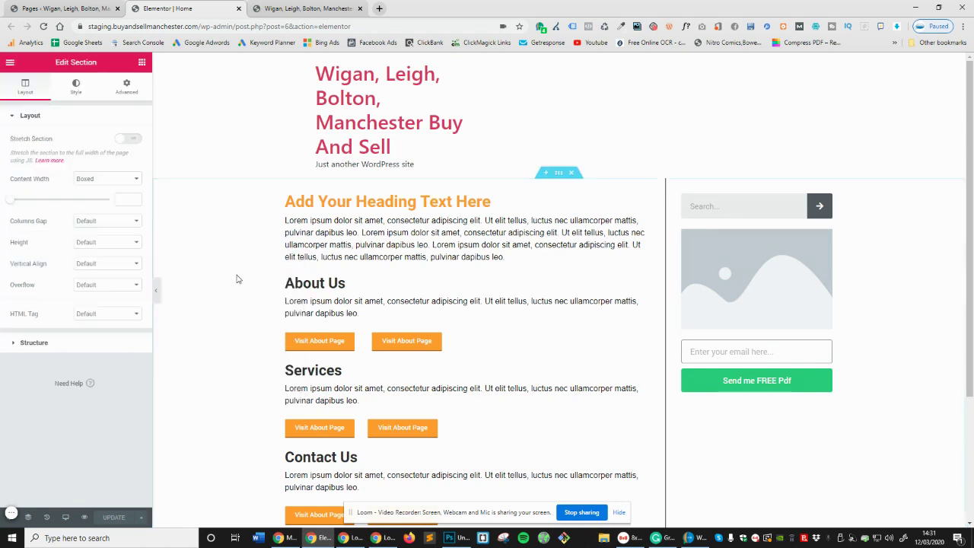
click(88, 91)
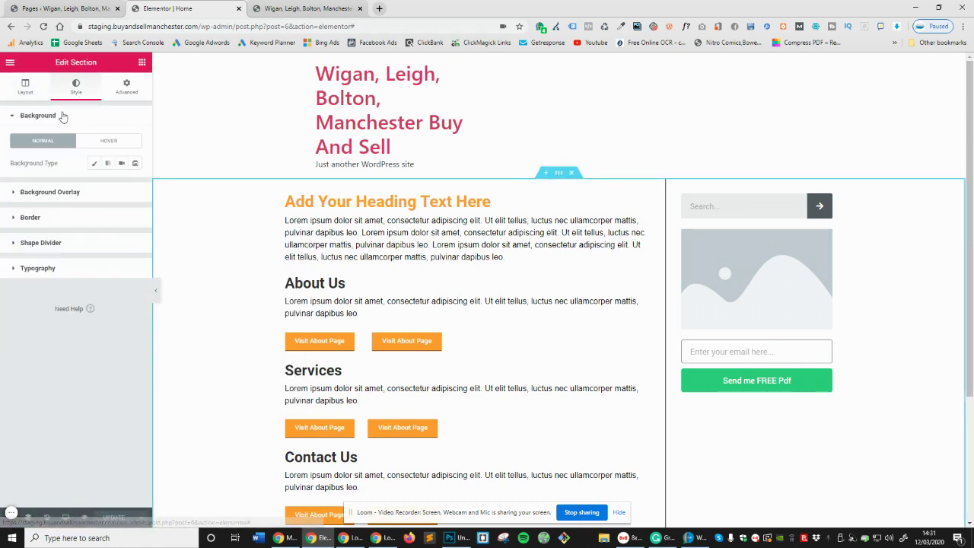
click(92, 165)
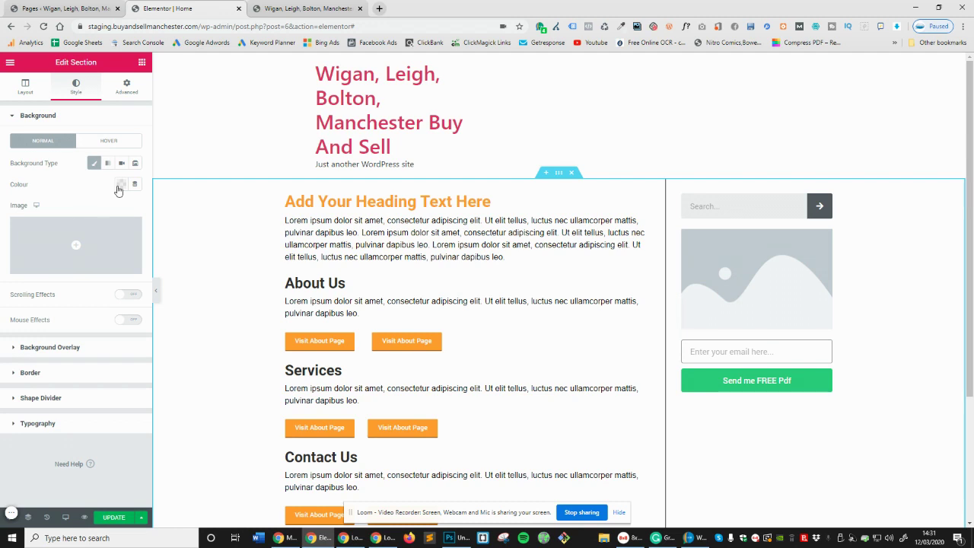
click(121, 184)
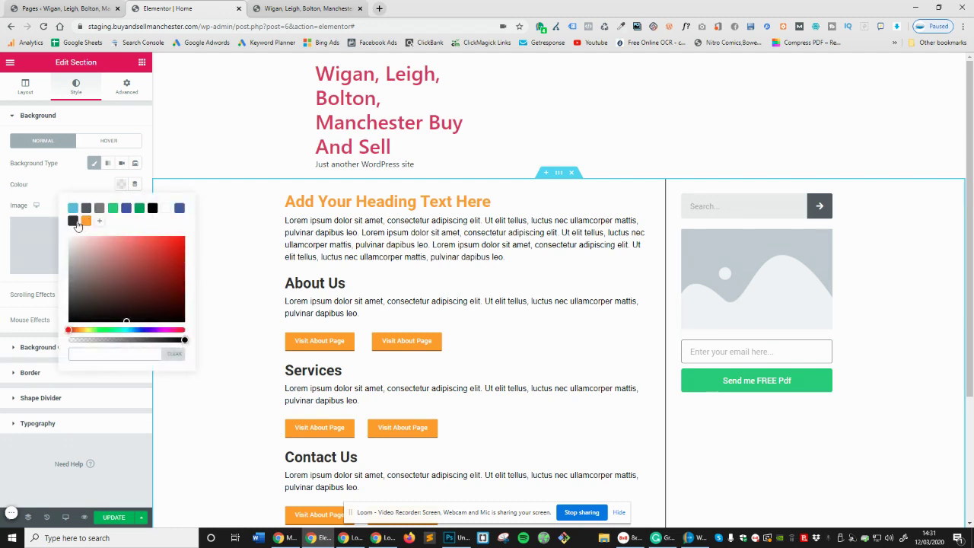
click(152, 207)
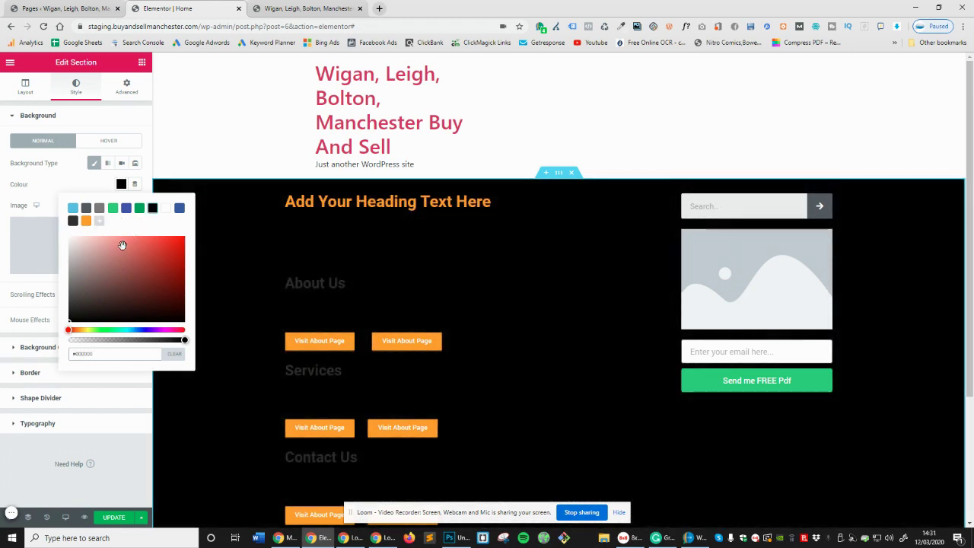
click(72, 221)
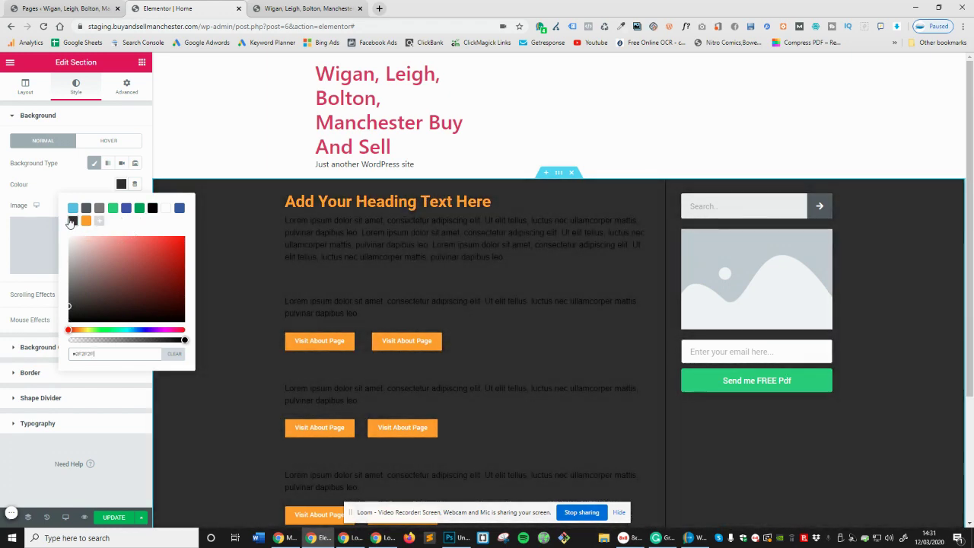
click(152, 208)
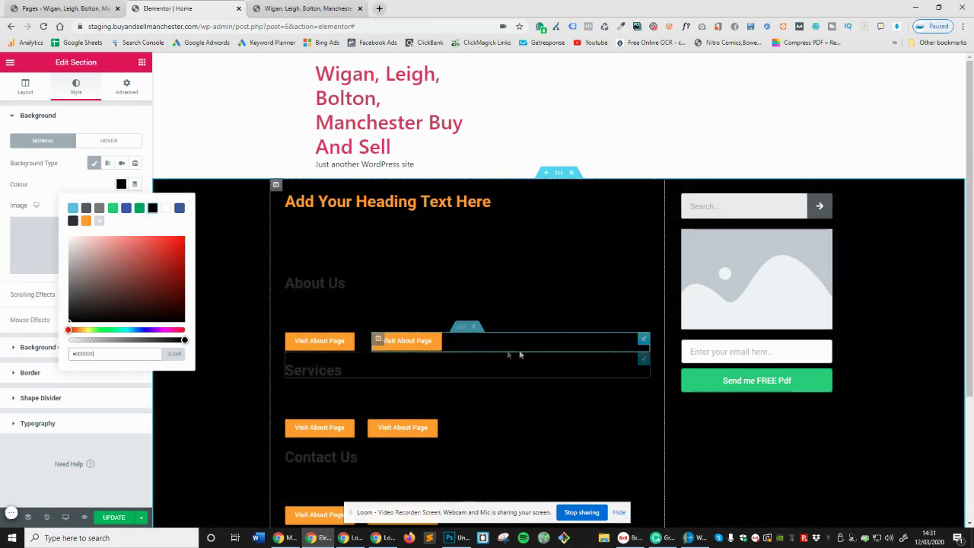
click(208, 199)
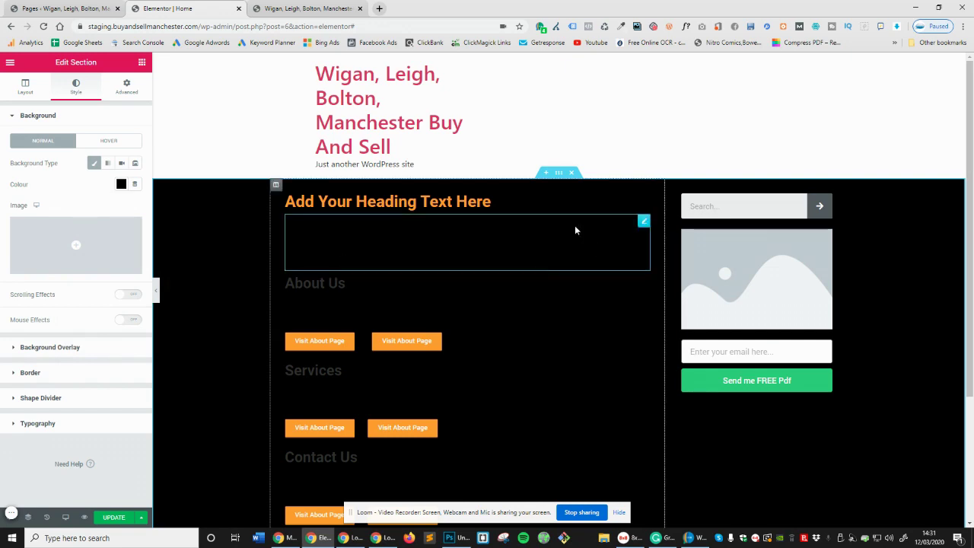
scroll(555, 225, down, 2)
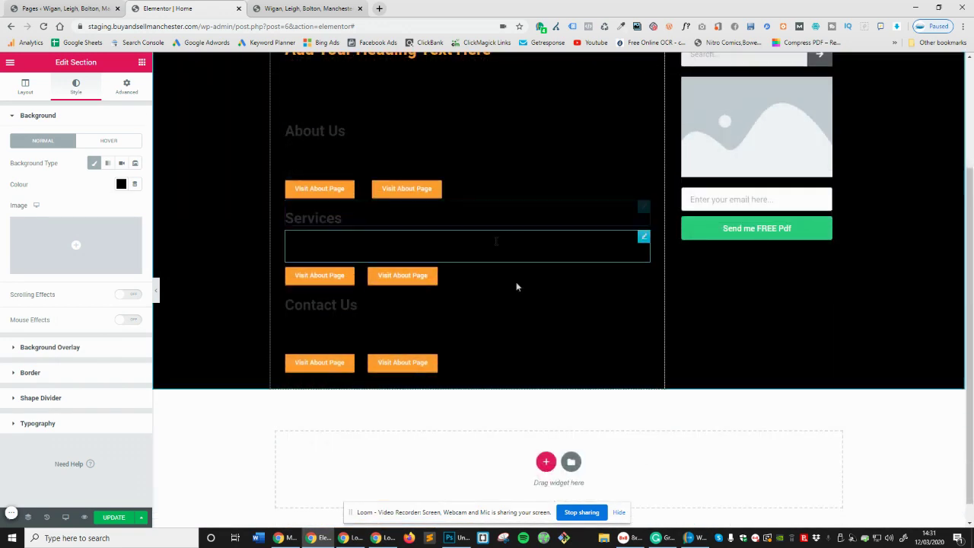
scroll(531, 344, up, 2)
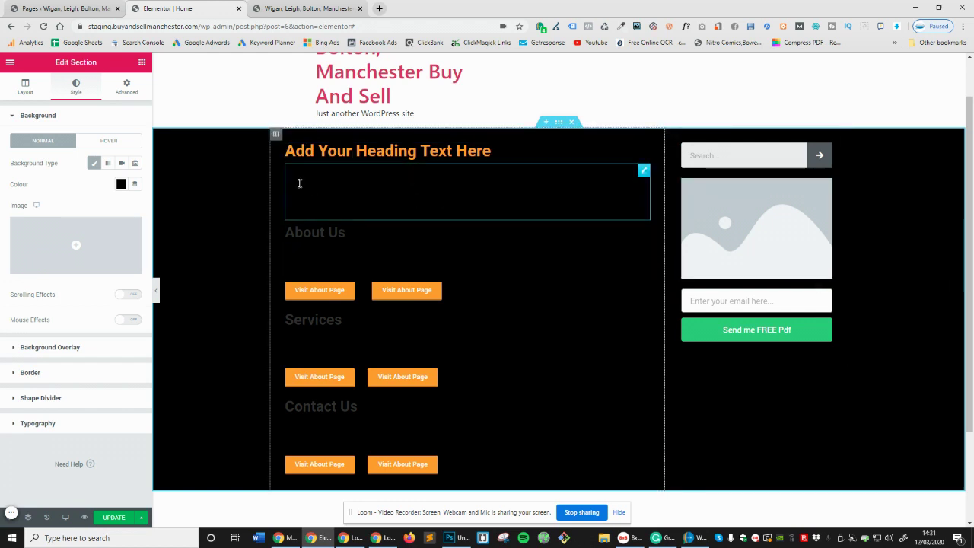
scroll(278, 197, up, 1)
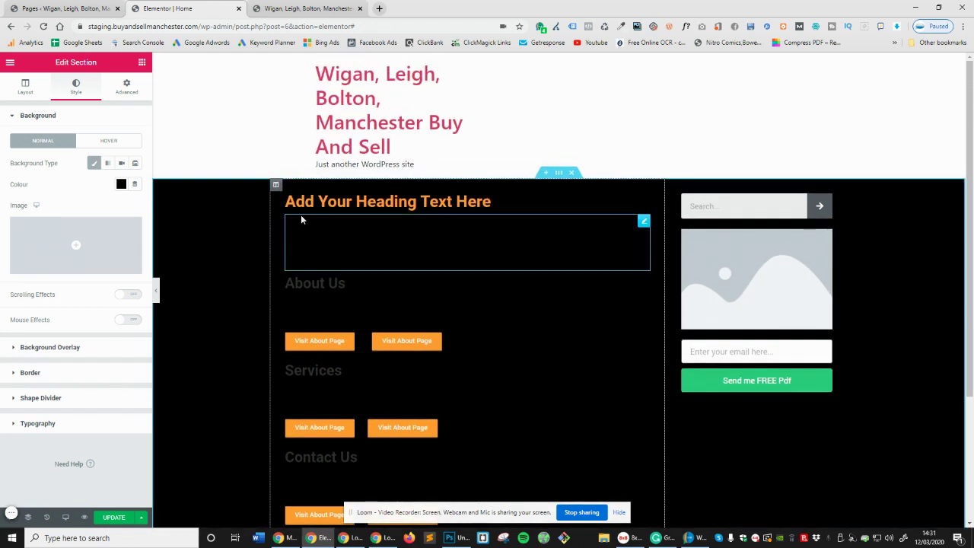
Step: Give the main content column holding the heading and text a classic background in white (#FFFFFF)
click(276, 185)
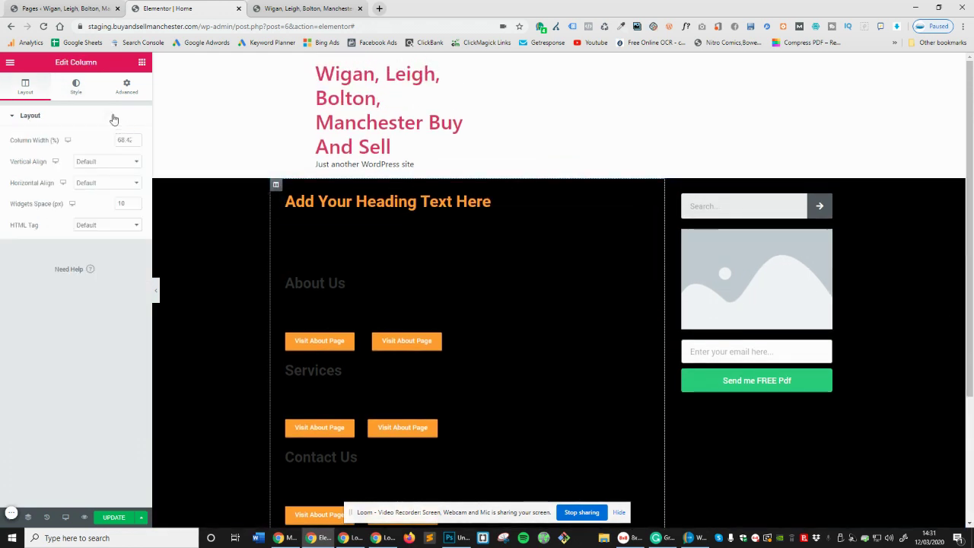
click(86, 99)
click(108, 163)
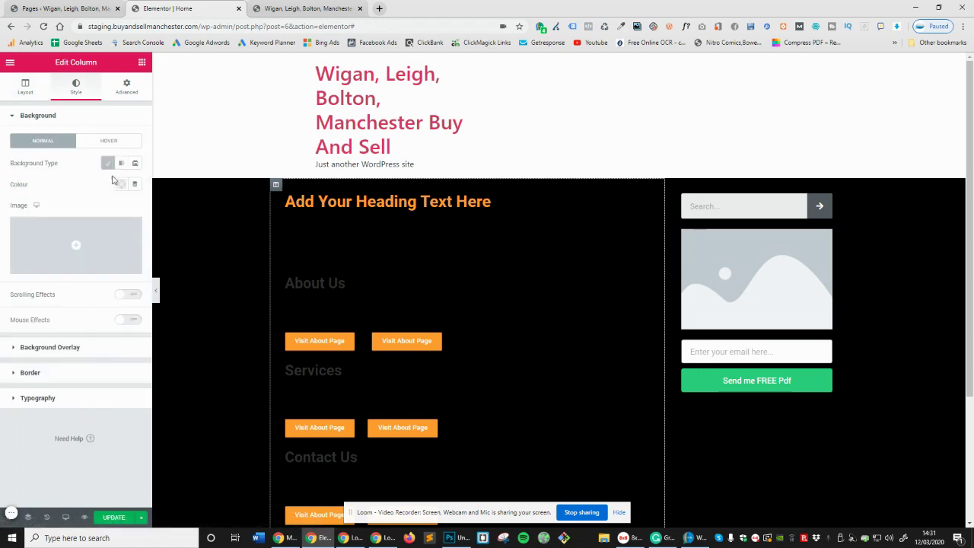
click(119, 186)
click(166, 210)
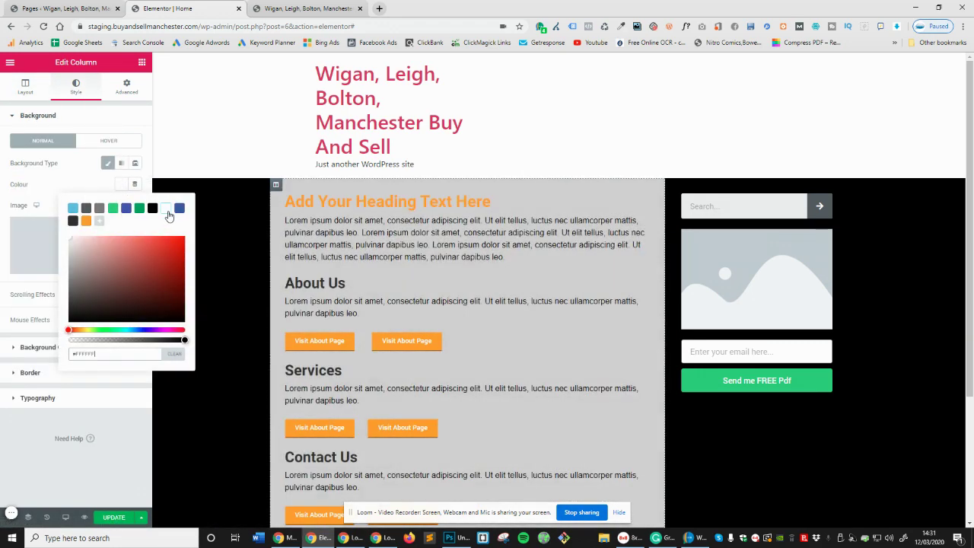
click(38, 457)
scroll(234, 396, down, 2)
scroll(237, 300, up, 1)
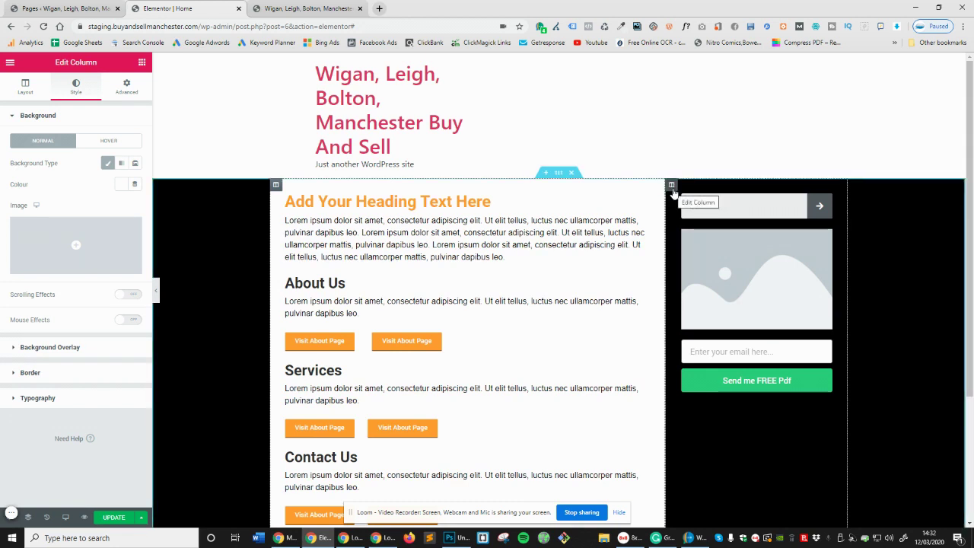
Step: Give the sidebar column with the search box and opt-in form a classic background in the saved orange swatch
click(672, 188)
click(78, 91)
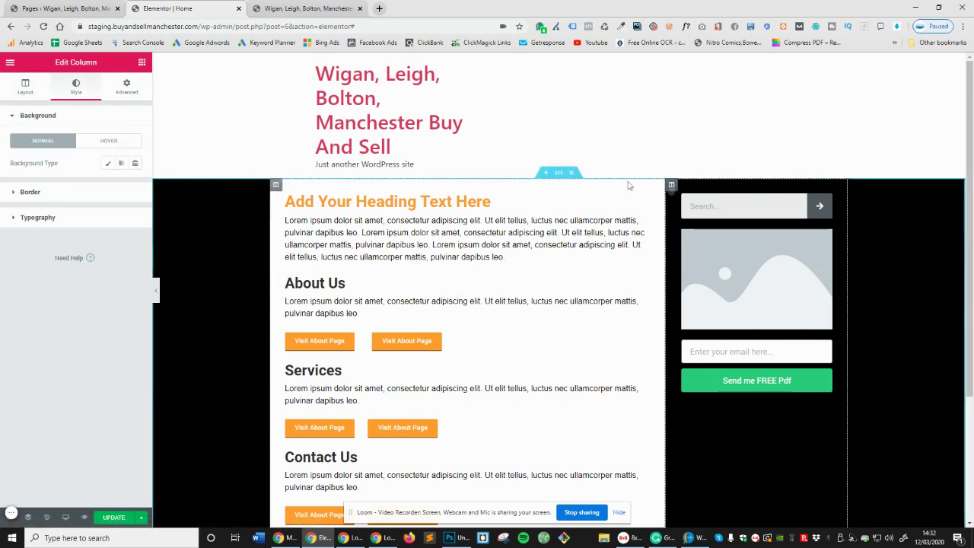
click(108, 164)
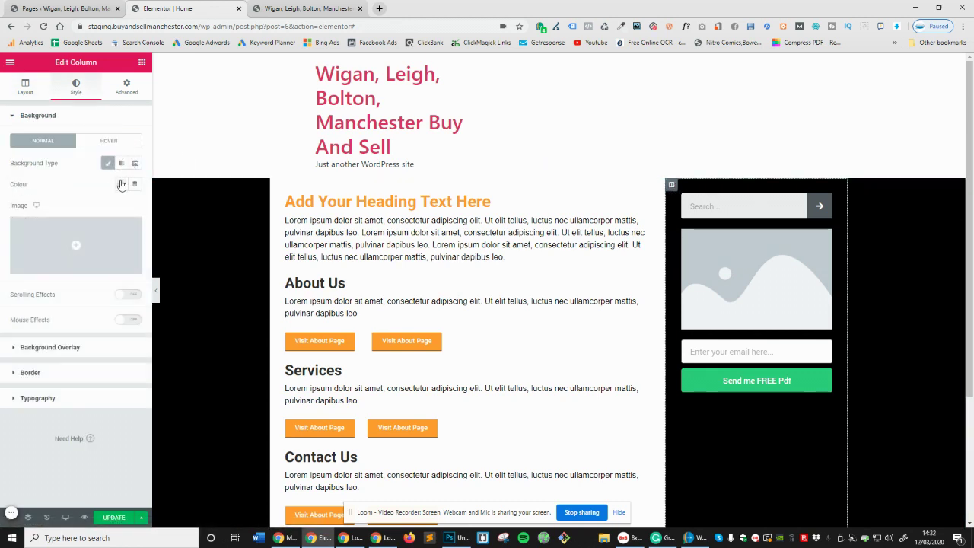
click(121, 185)
click(85, 220)
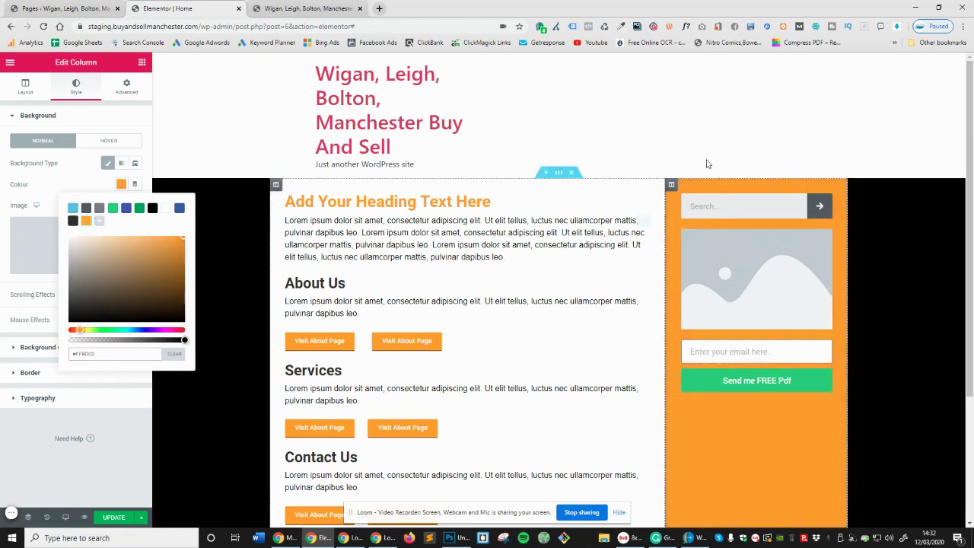
scroll(764, 136, down, 3)
scroll(681, 275, up, 3)
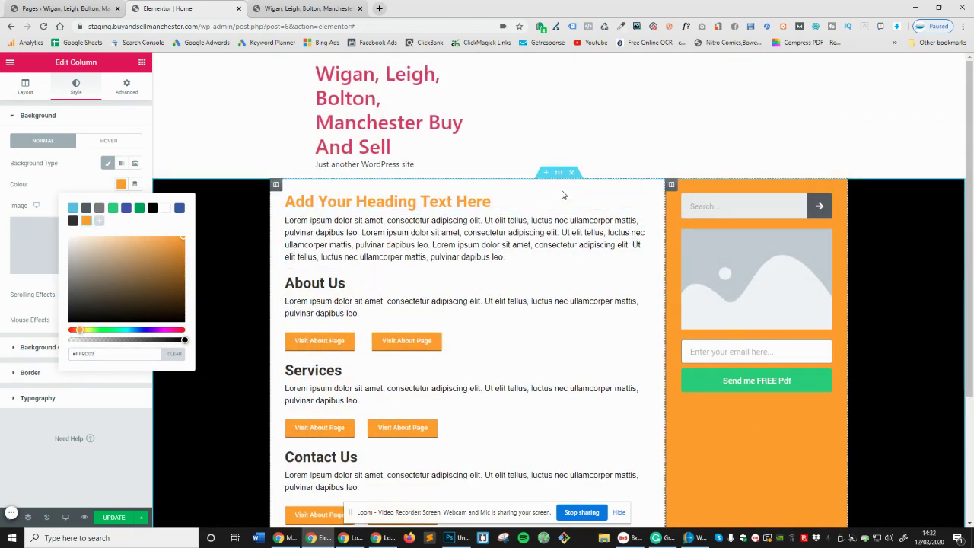
scroll(287, 322, down, 1)
click(58, 462)
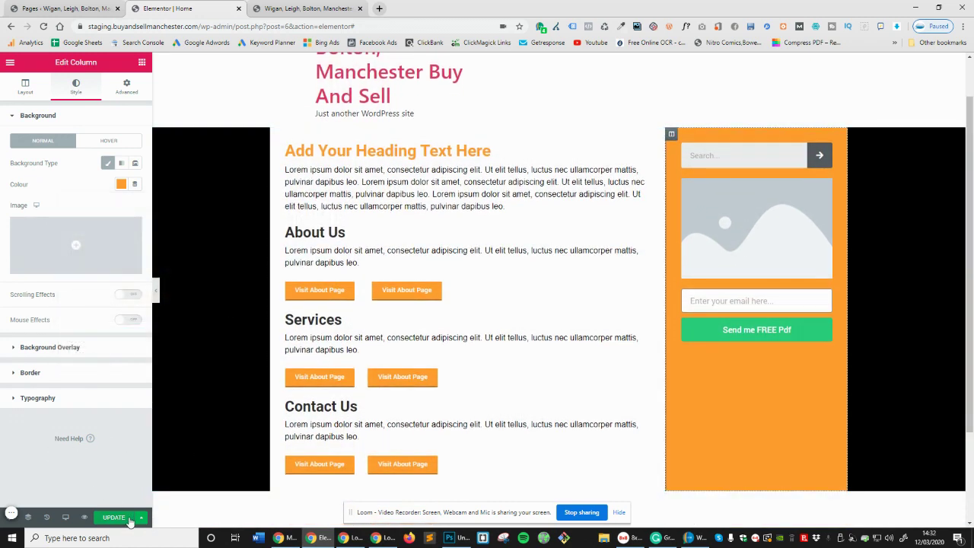
scroll(267, 174, up, 1)
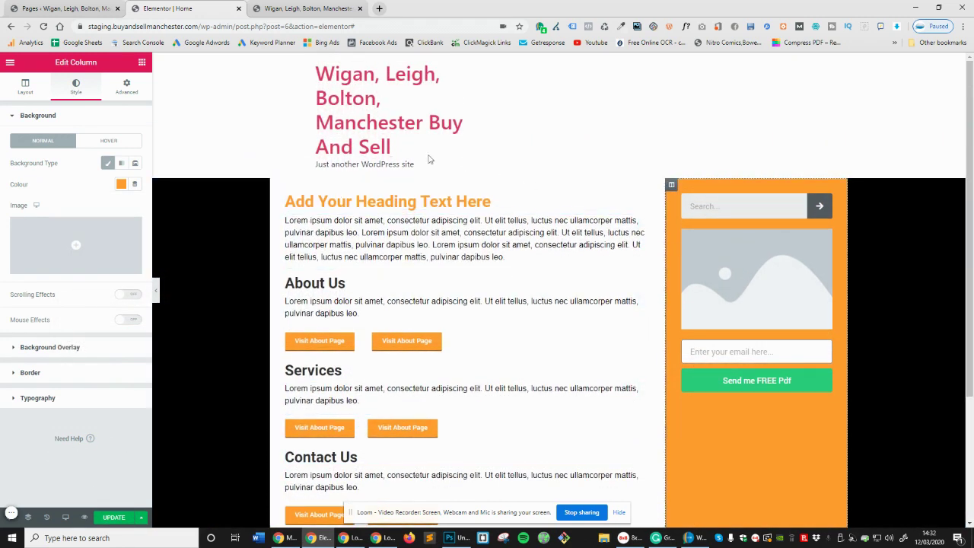
scroll(873, 259, down, 3)
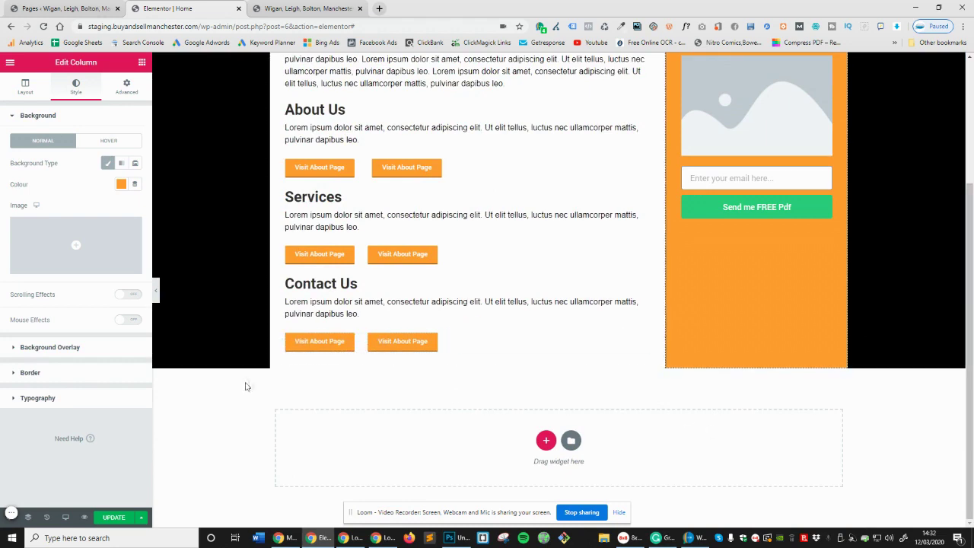
scroll(391, 378, up, 3)
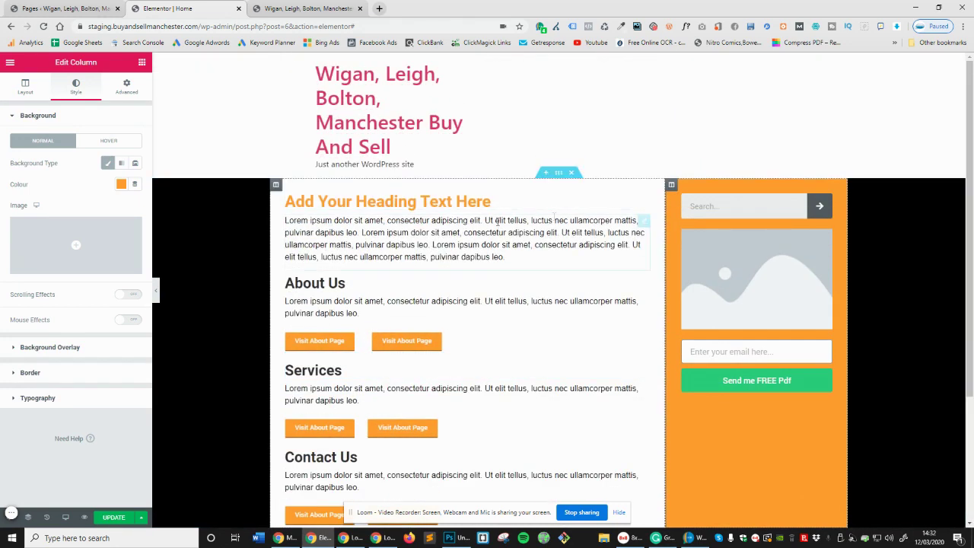
Step: Unlink the padding values of the main content section and set its top padding to 30 px
click(557, 174)
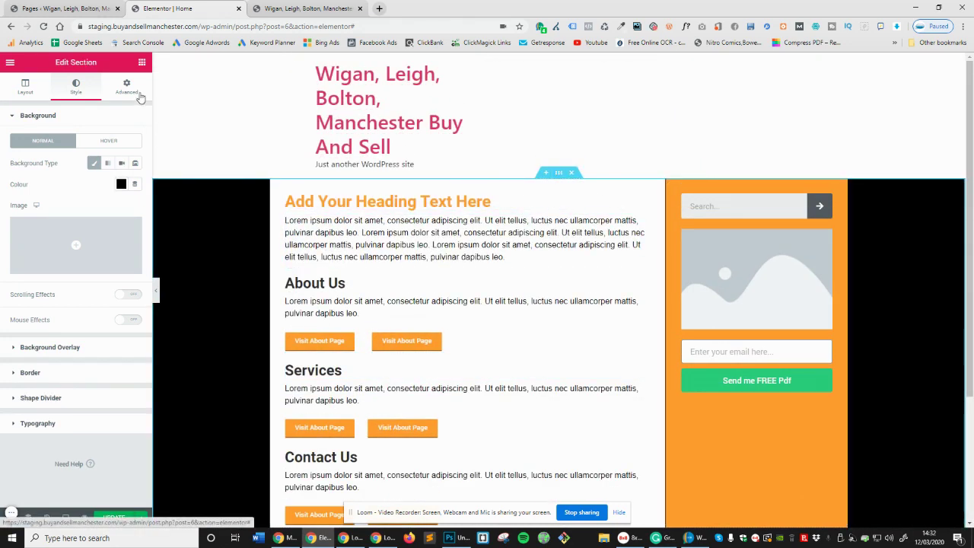
click(128, 87)
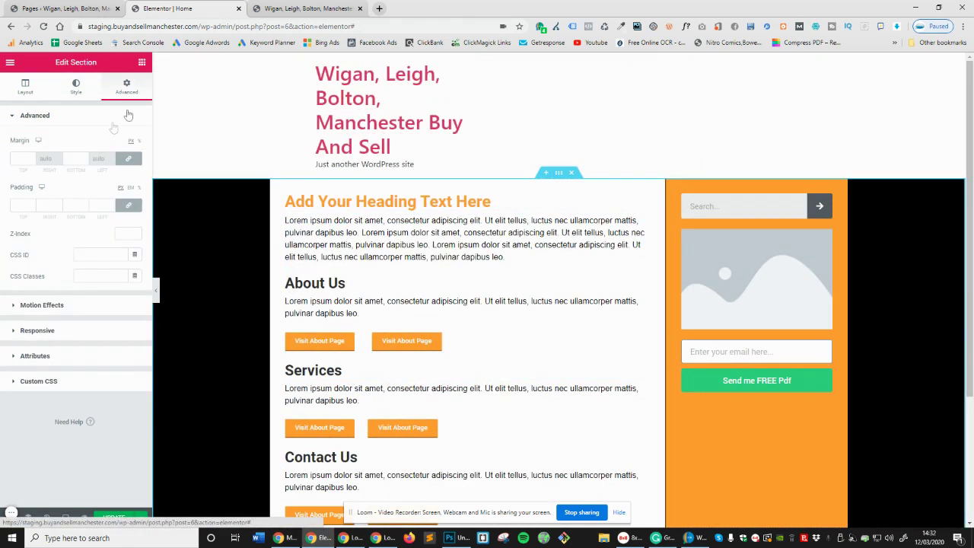
click(129, 210)
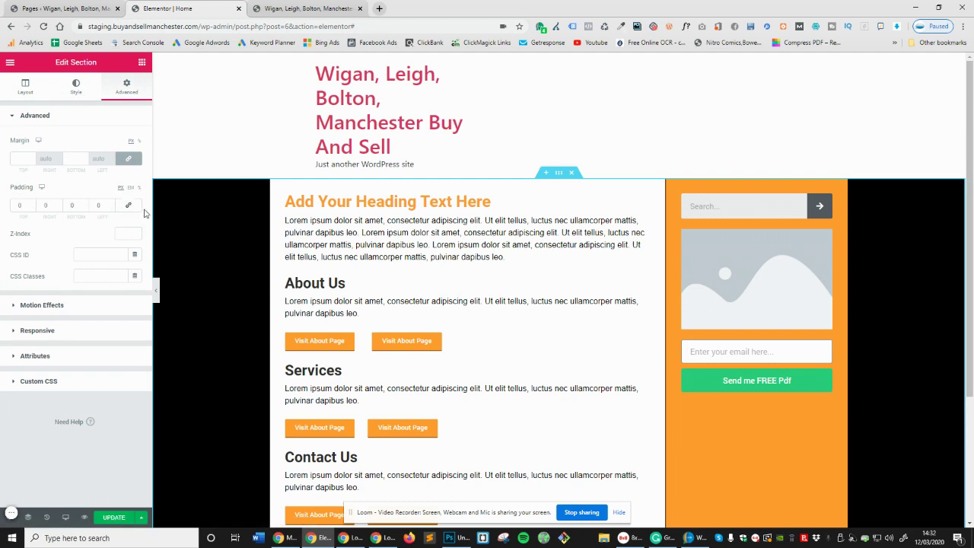
click(18, 206)
text(30)
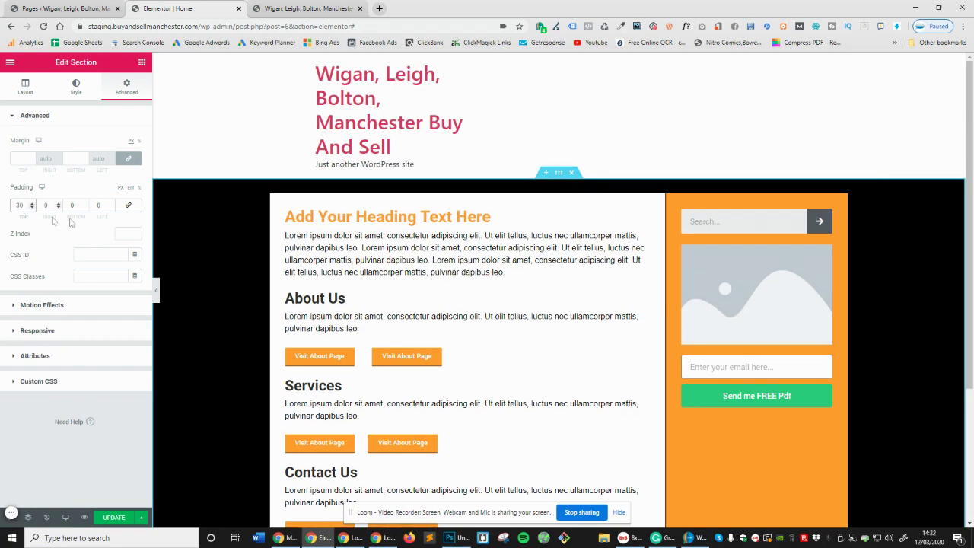
scroll(474, 174, down, 3)
scroll(474, 175, up, 1)
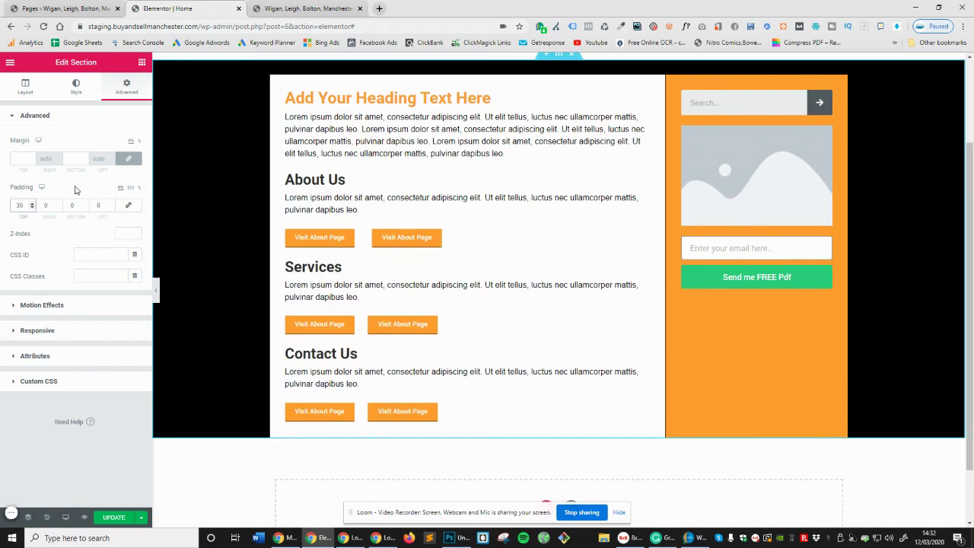
Step: Try a bottom padding of 30 px on the main content section, and reset it to 0
click(71, 204)
text(30)
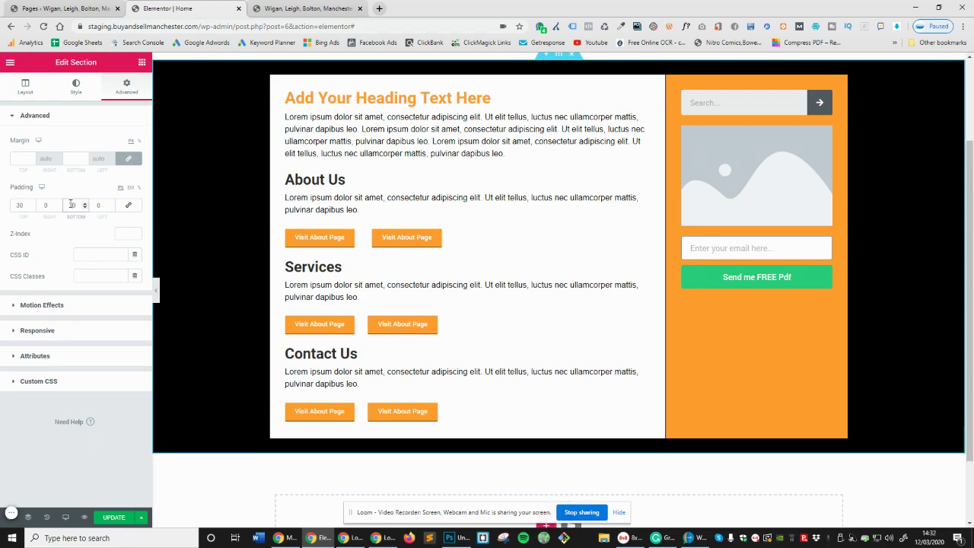
scroll(571, 259, up, 2)
scroll(570, 259, down, 2)
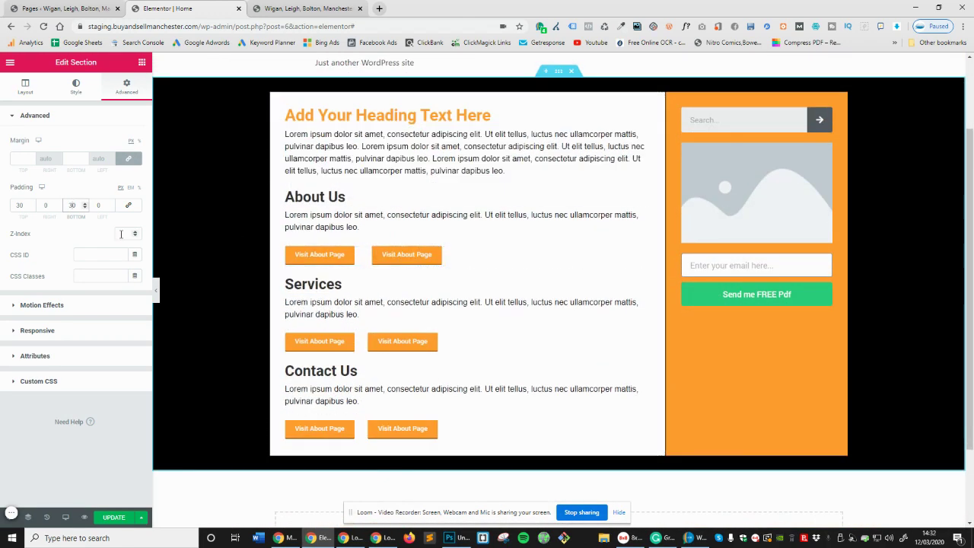
key(BackSpace)
key(BackSpace)
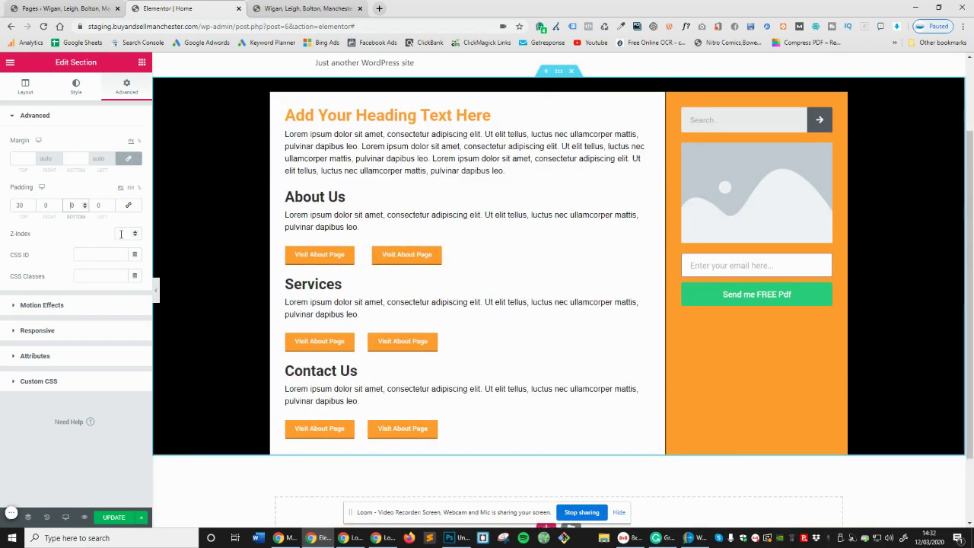
scroll(595, 235, up, 2)
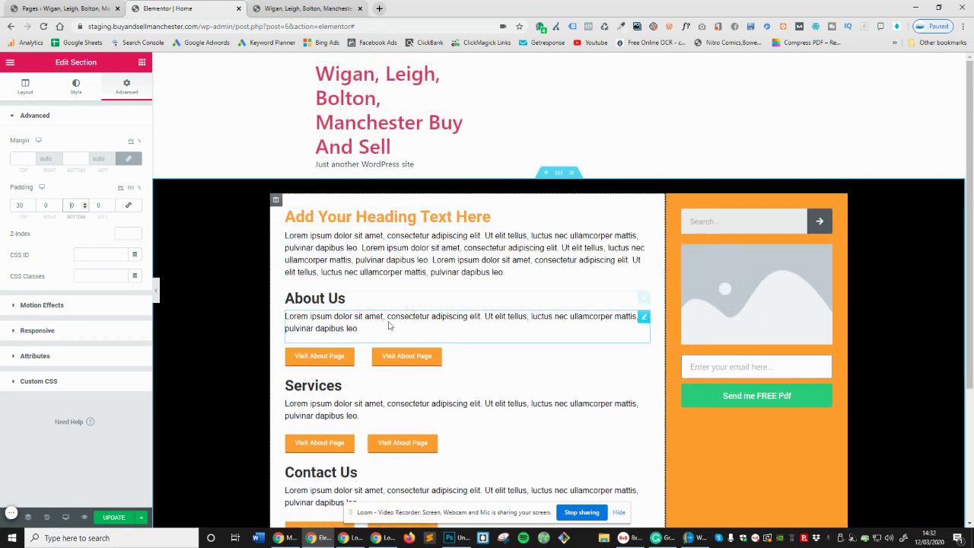
Step: Save the page and reload the live Home page in the other browser tab to check the new backgrounds and padding
click(113, 517)
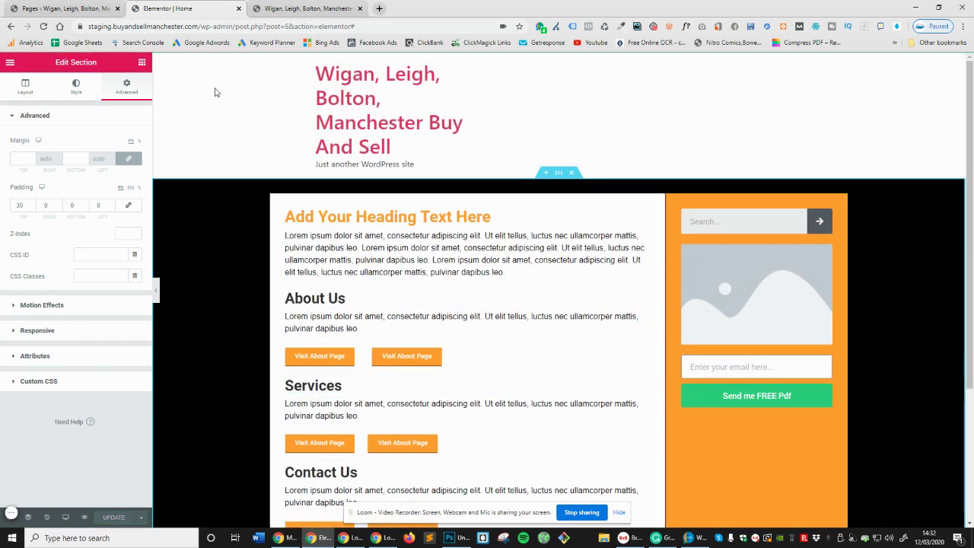
click(308, 8)
click(44, 26)
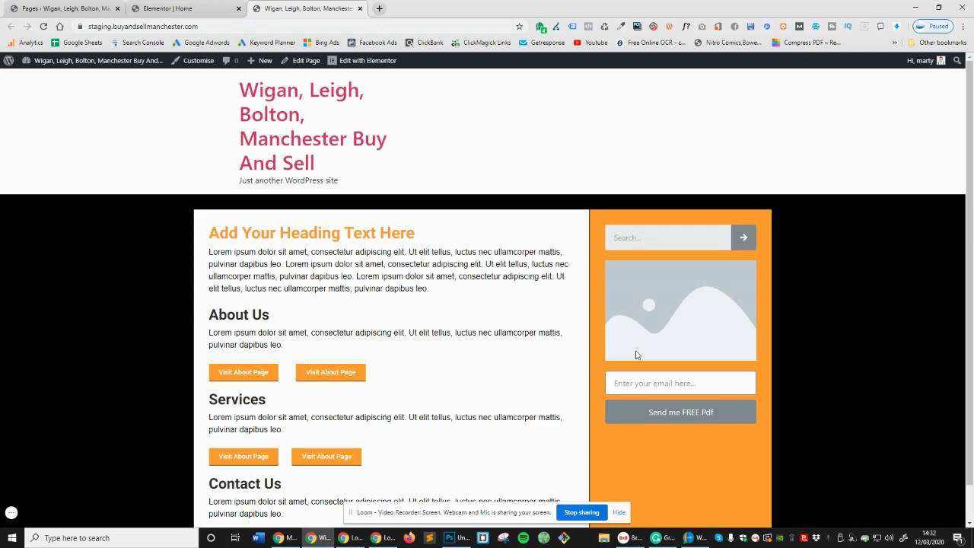
scroll(637, 355, down, 1)
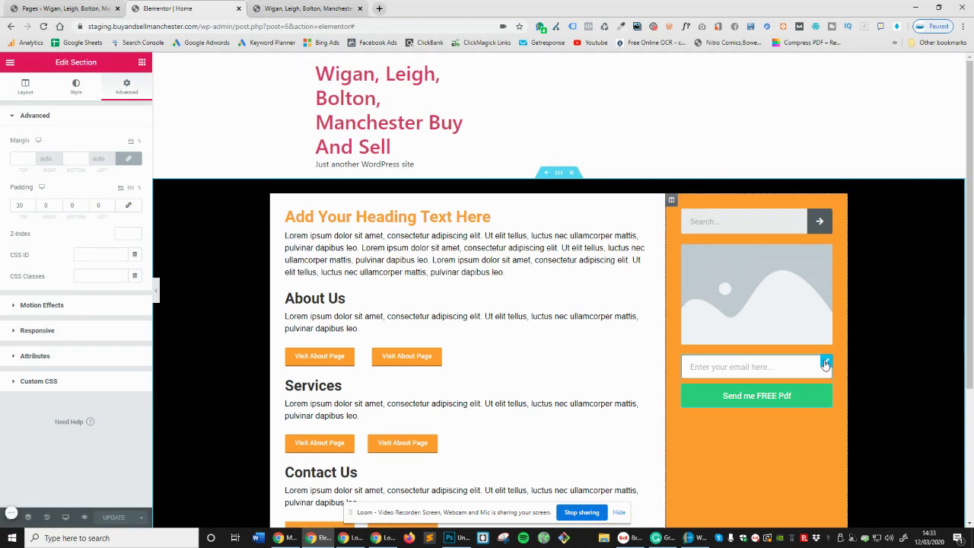
Step: Set the normal background colour of the opt-in form's Send me FREE Pdf button to black in the page editor, and save the page
click(825, 362)
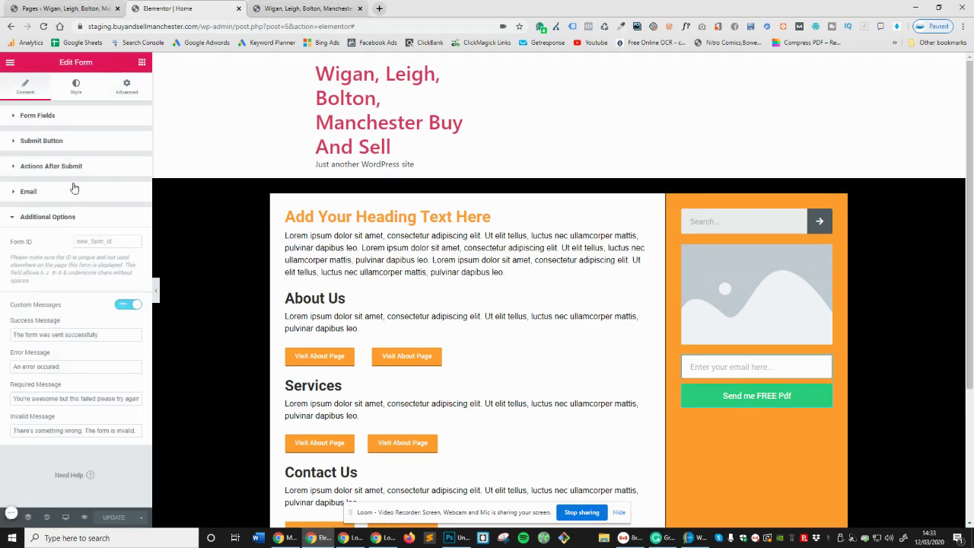
click(79, 86)
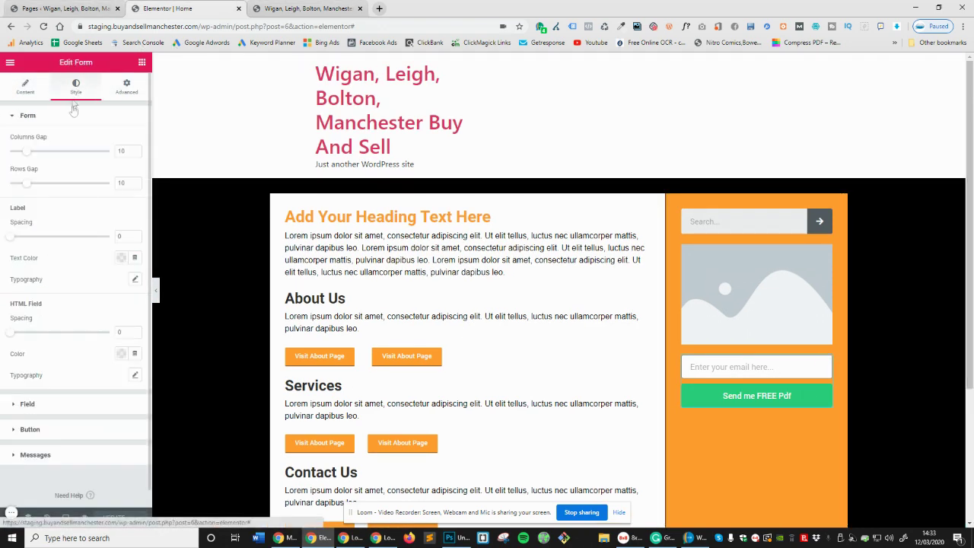
click(31, 429)
click(121, 214)
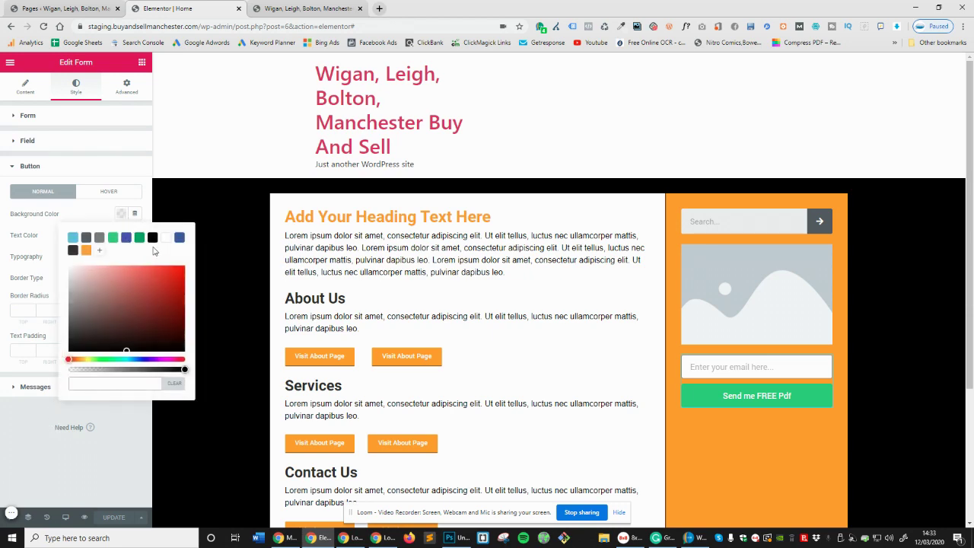
click(152, 237)
click(114, 523)
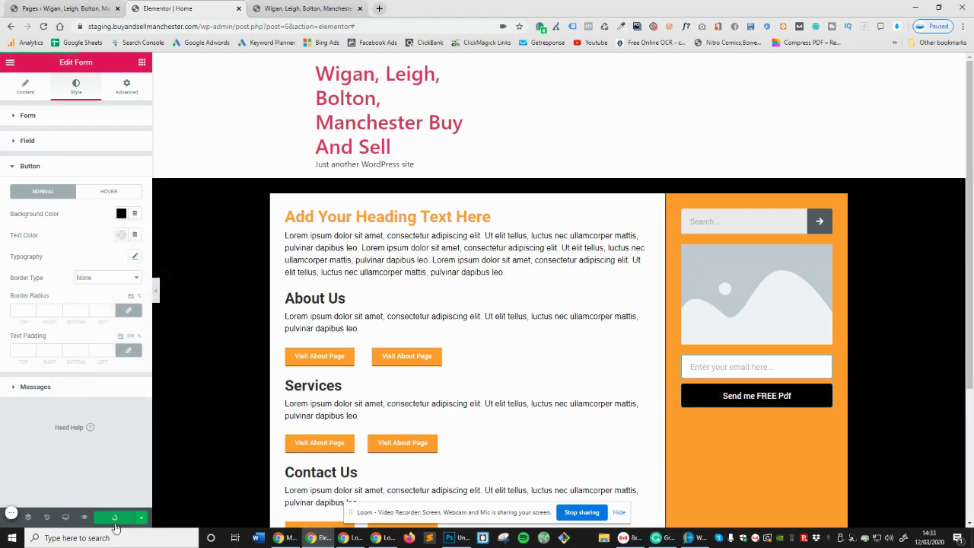
Step: Reload the live Home page to review the opt-in button and the overall layout, and return to the page editor
click(312, 9)
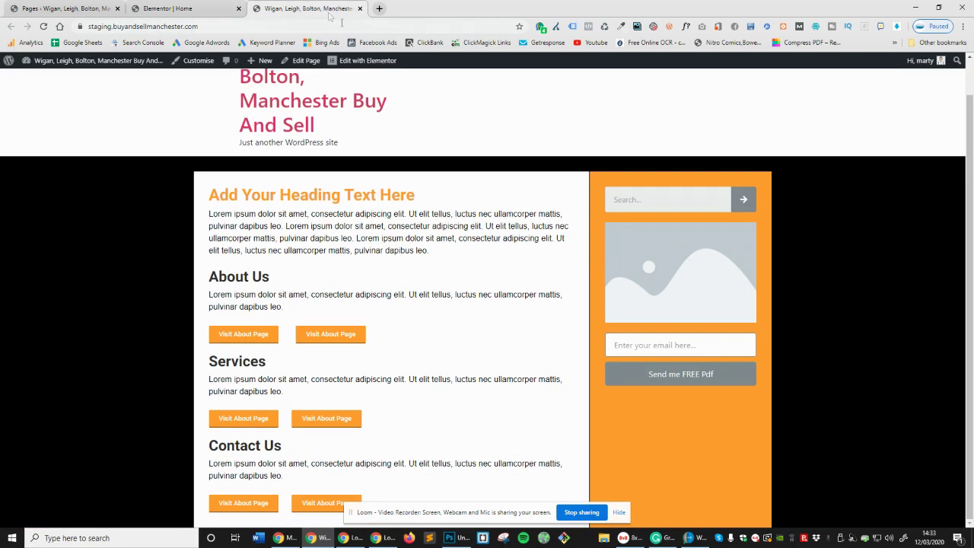
click(43, 26)
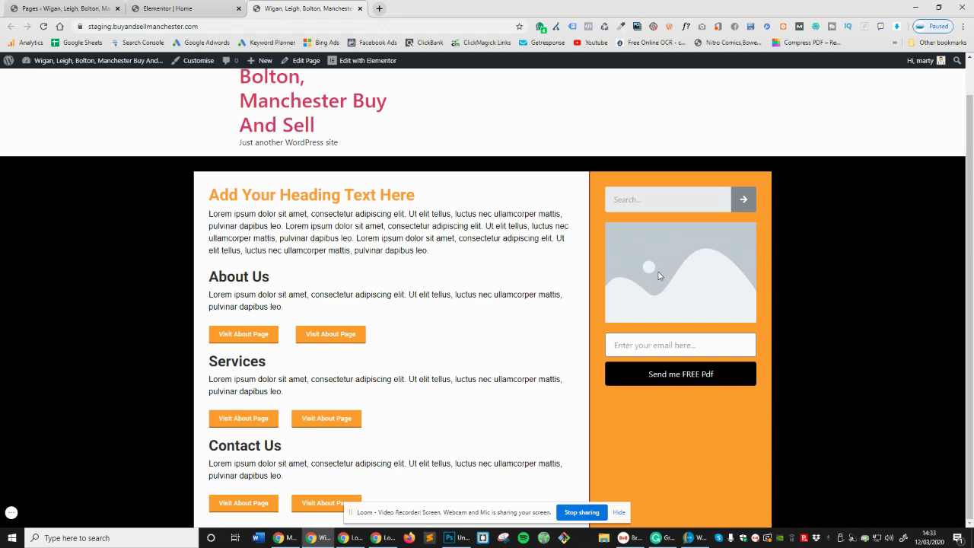
scroll(537, 408, up, 1)
scroll(535, 410, down, 1)
scroll(535, 409, up, 1)
scroll(535, 409, down, 1)
click(182, 8)
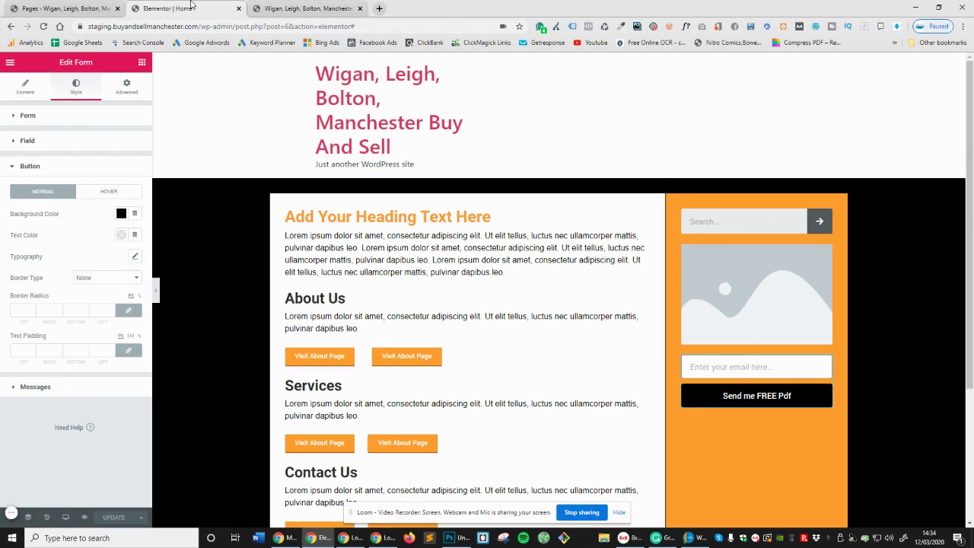